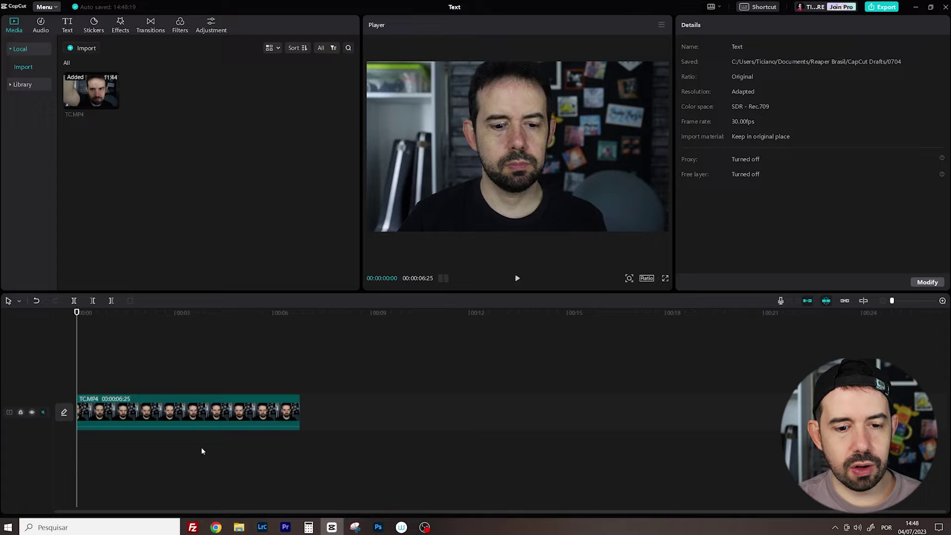
Preview the TC.MP4 clip briefly, then bring up the text library with the Default text preset
key(space)
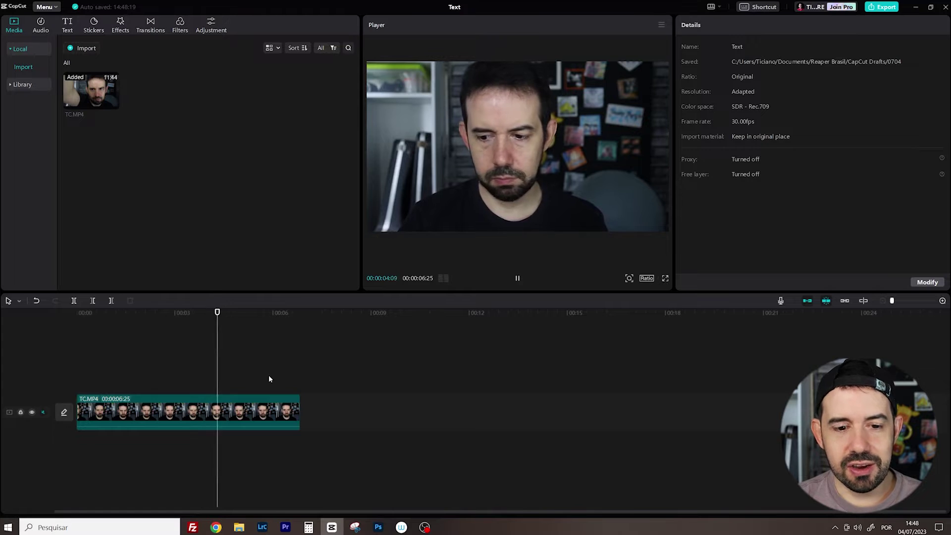
key(space)
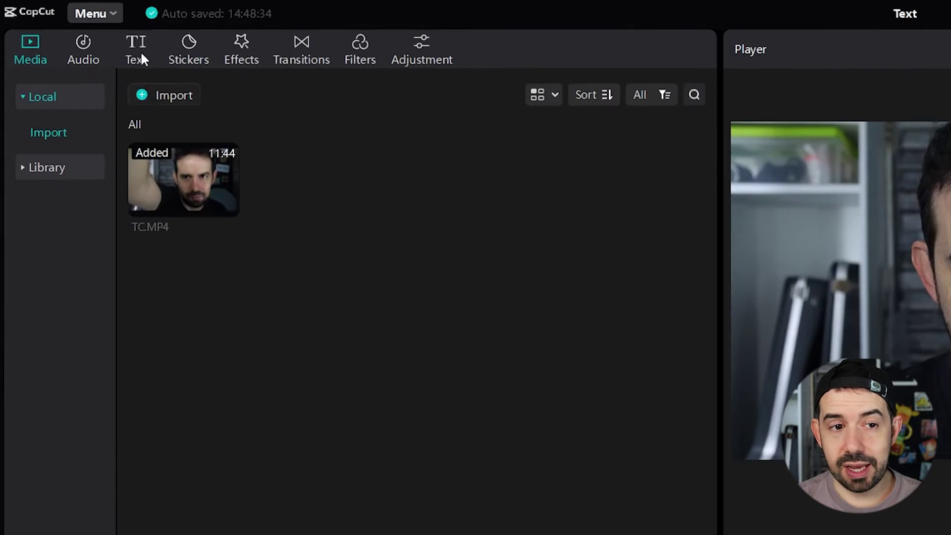
click(140, 50)
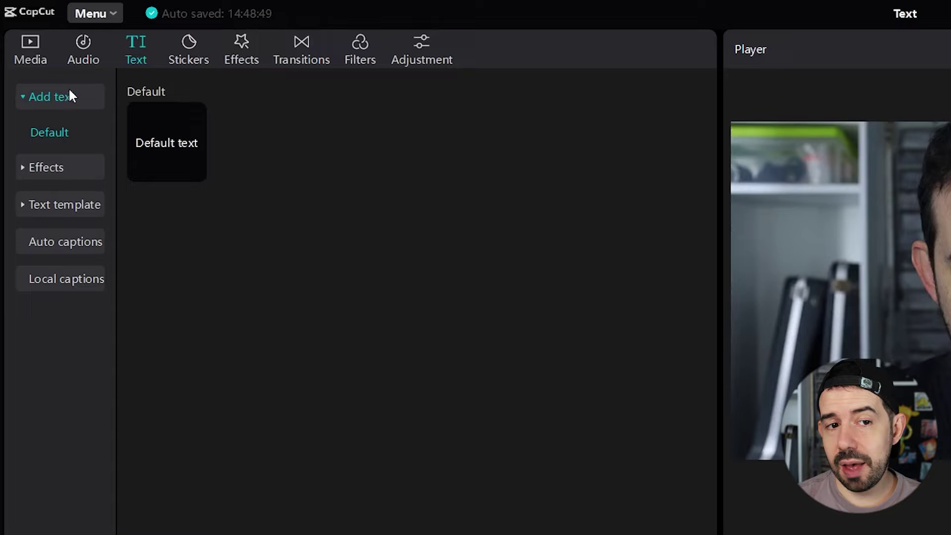
Add a Default text clip on a track above TC.MP4, stretched to the clip's full length
mouse_move(174, 159)
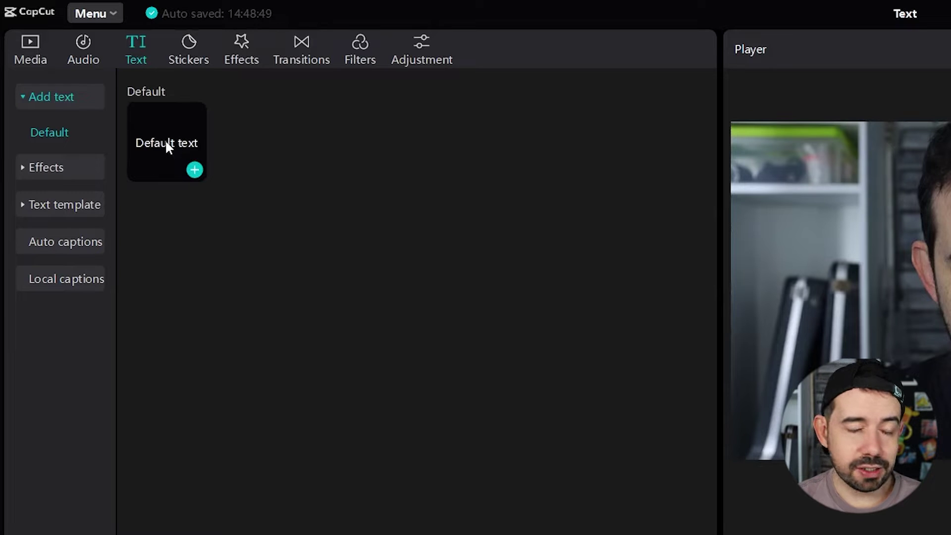
drag(165, 135, 253, 534)
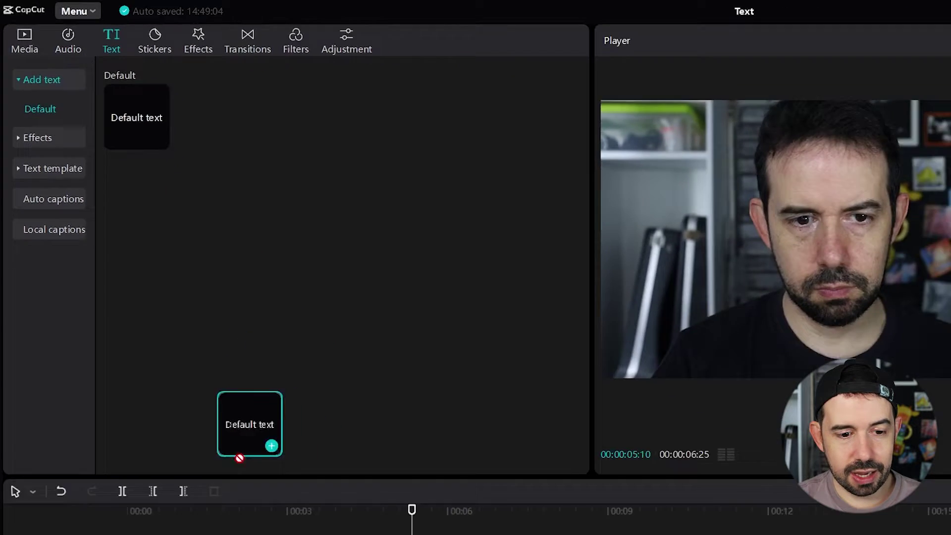
drag(126, 369, 77, 385)
drag(244, 385, 300, 388)
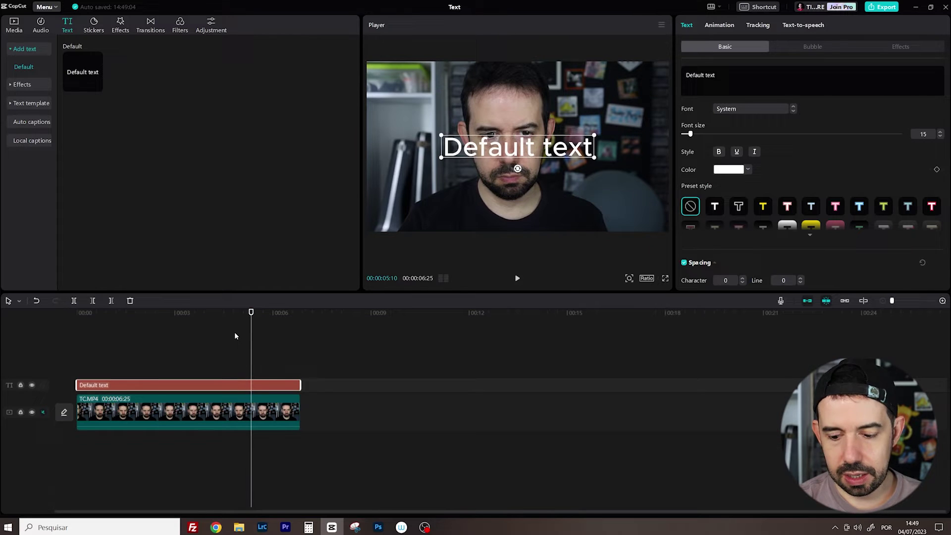
Replay the video from the start and pause it at 00:00:02:05
key(Home)
key(space)
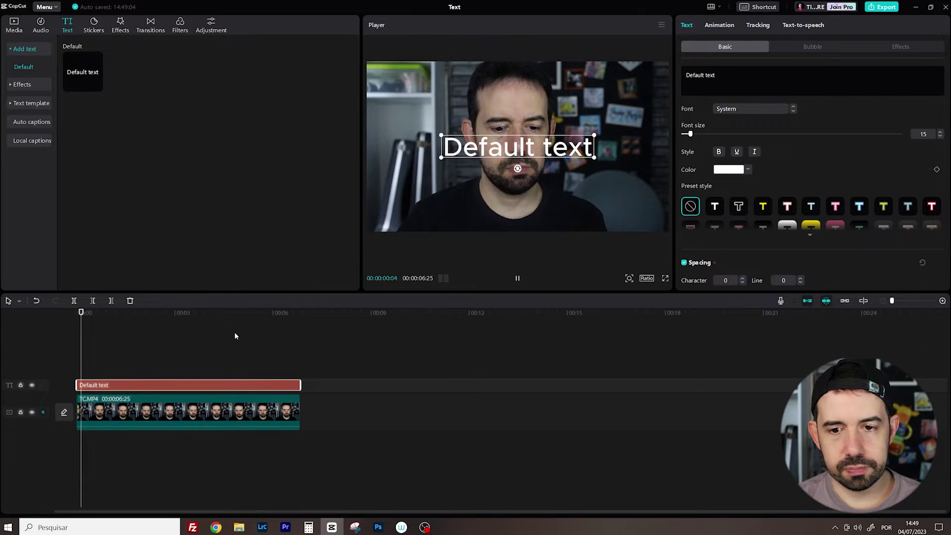
key(space)
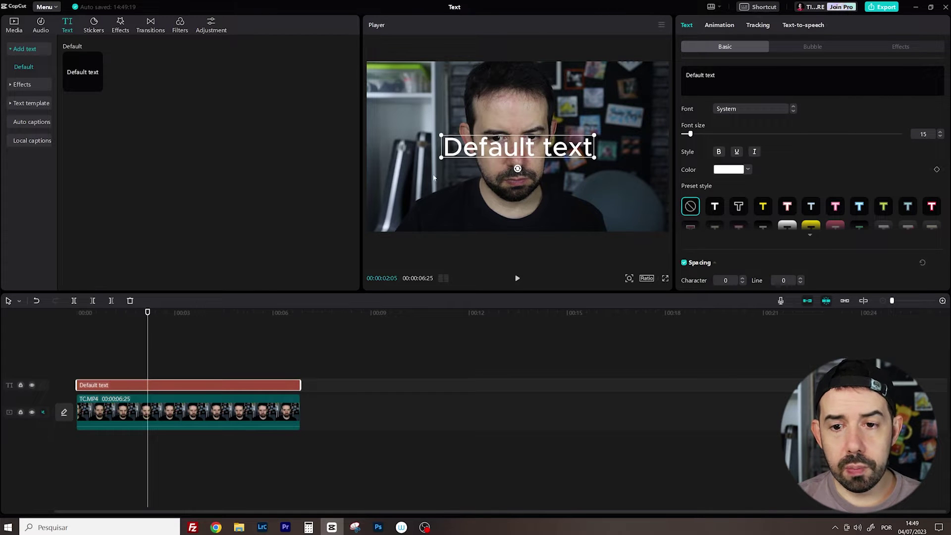
Move the caption down onto the chest and change its wording to 'Doing Nothing'
drag(522, 152, 524, 213)
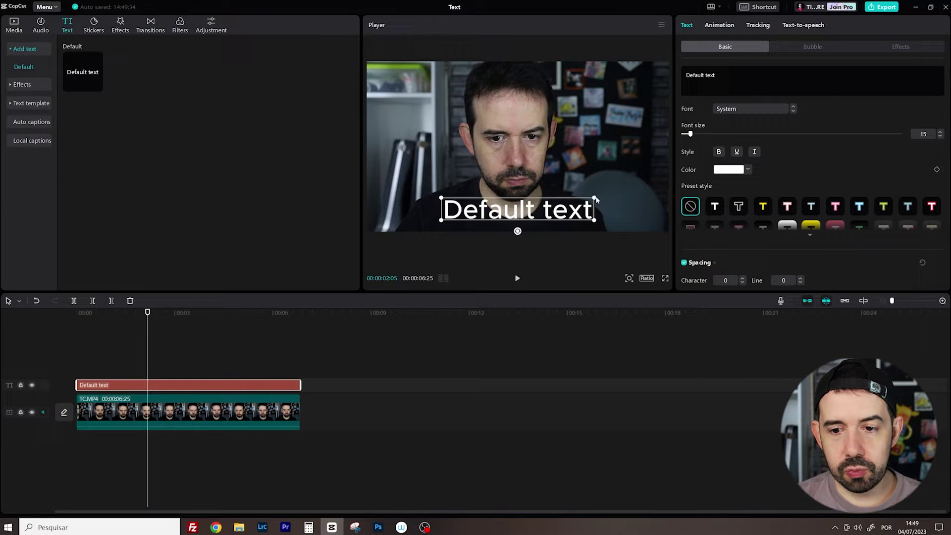
mouse_move(594, 200)
mouse_down()
mouse_move(604, 183)
mouse_move(595, 200)
mouse_up()
mouse_move(517, 233)
mouse_down()
mouse_move(525, 231)
mouse_move(517, 231)
mouse_up()
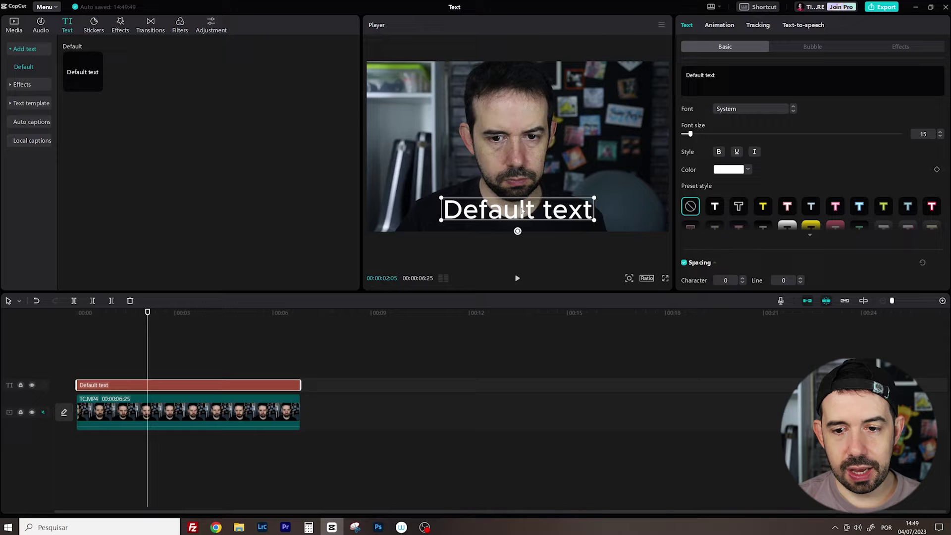
double_click(521, 208)
text(Doing Nothing)
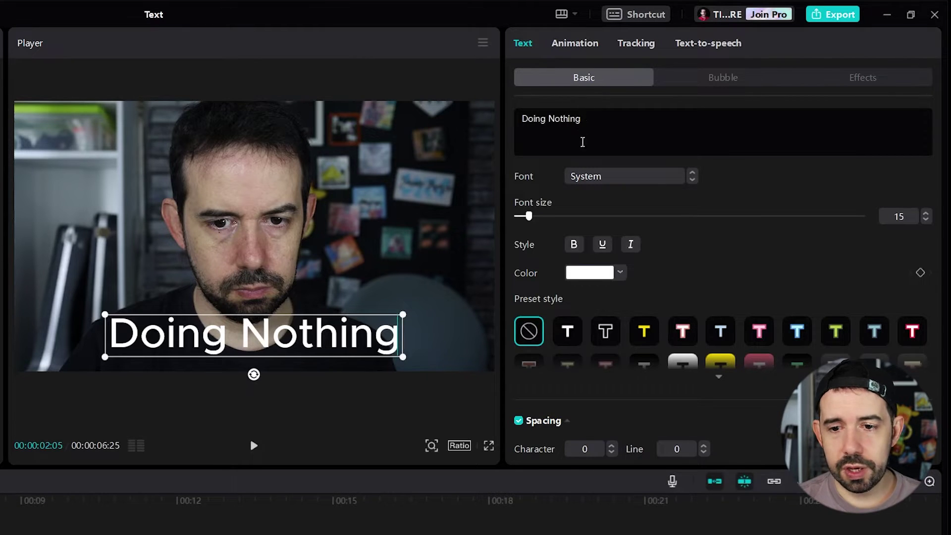
Set the caption font to Basico at size 18
click(670, 185)
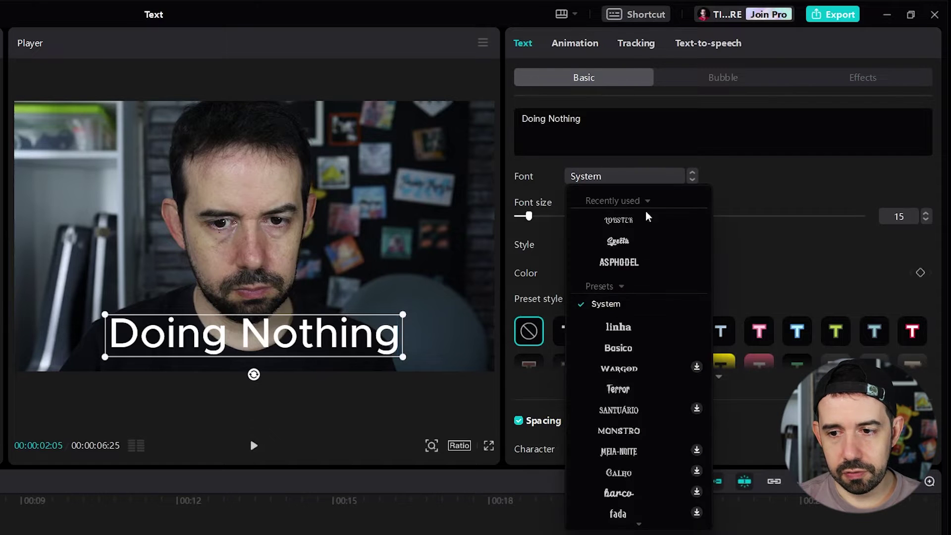
click(637, 350)
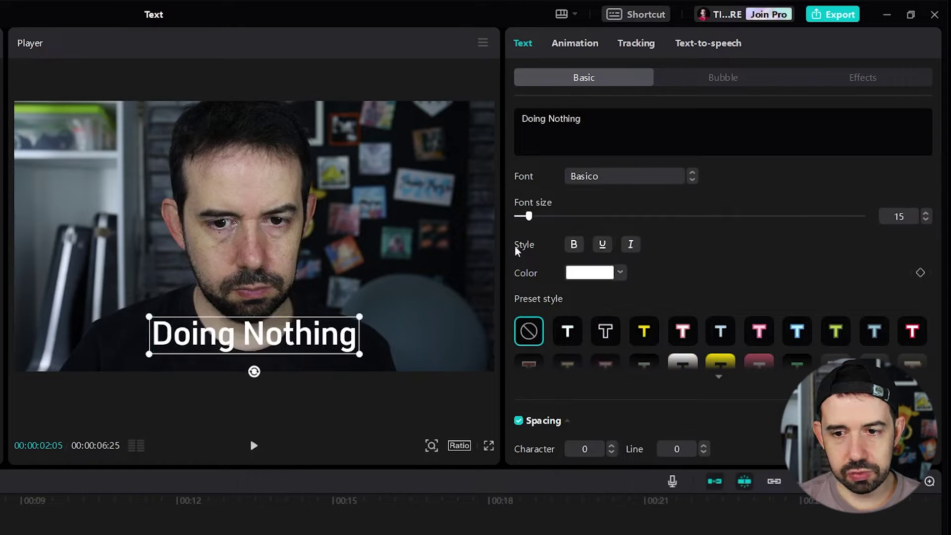
drag(530, 217, 534, 222)
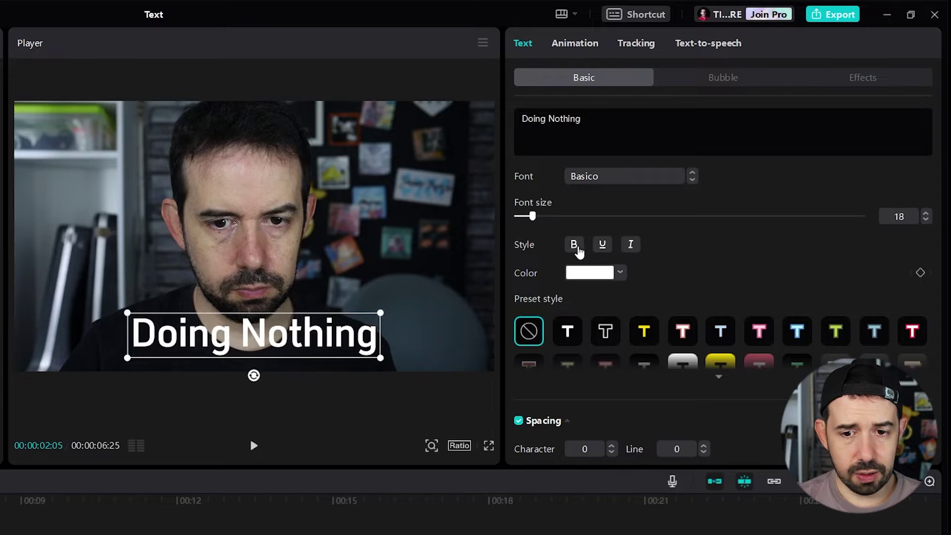
Make the caption bold and try underline, italic, and blue and light pink colours
click(577, 247)
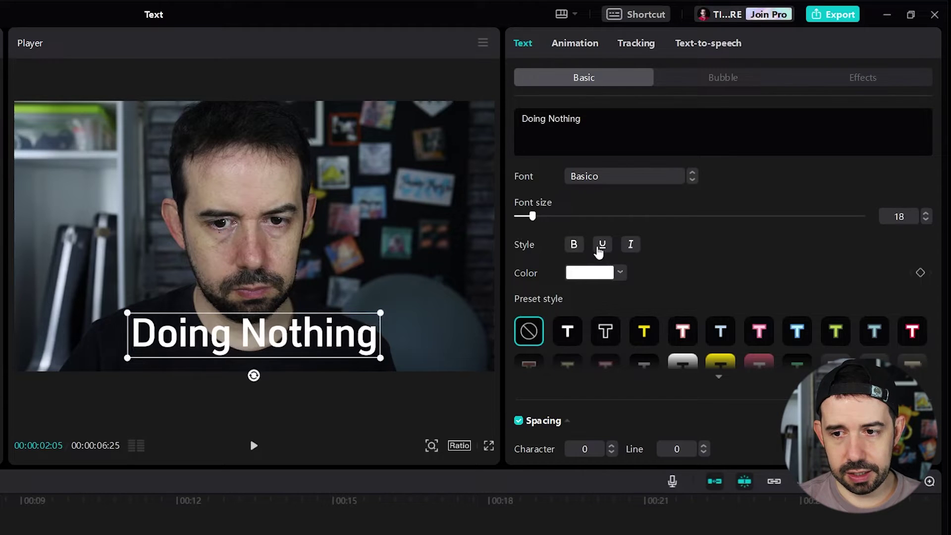
click(599, 247)
click(632, 252)
click(630, 245)
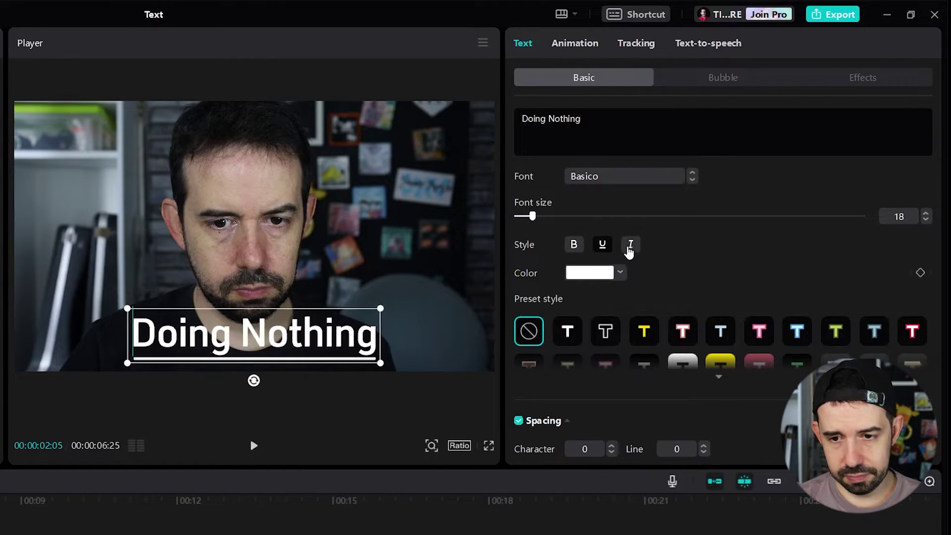
click(619, 273)
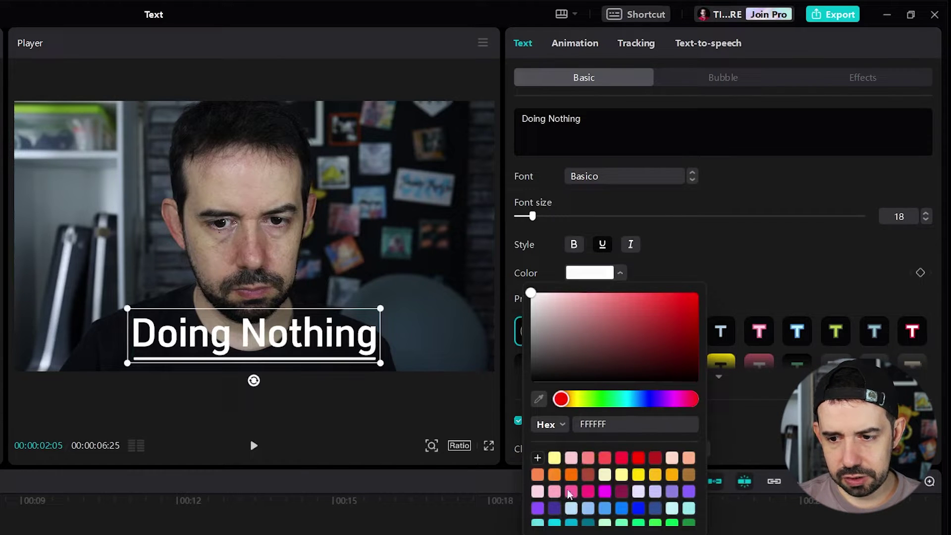
click(638, 508)
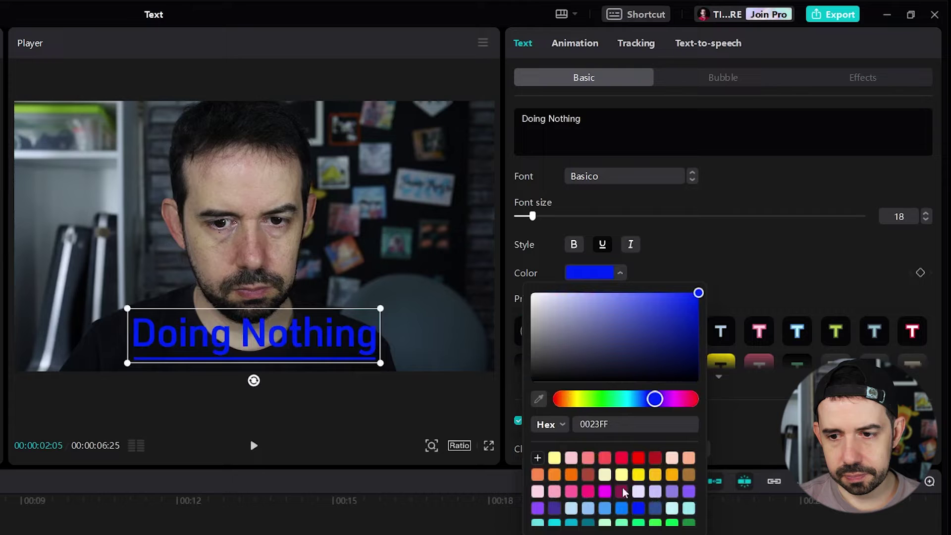
click(572, 458)
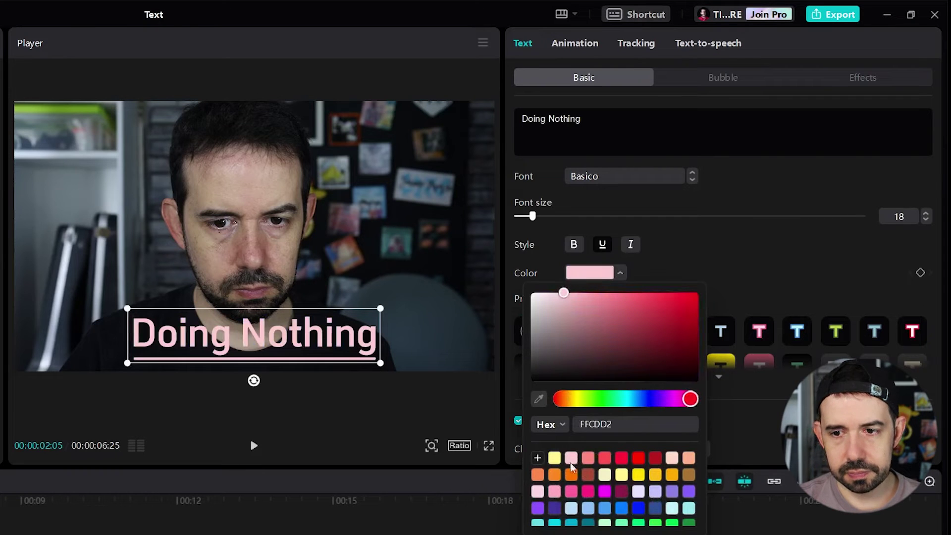
click(602, 247)
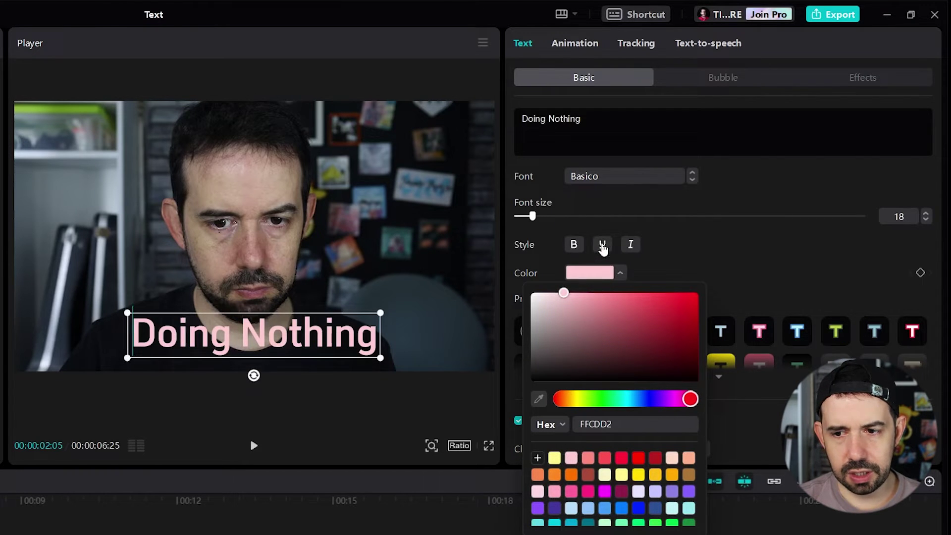
click(725, 277)
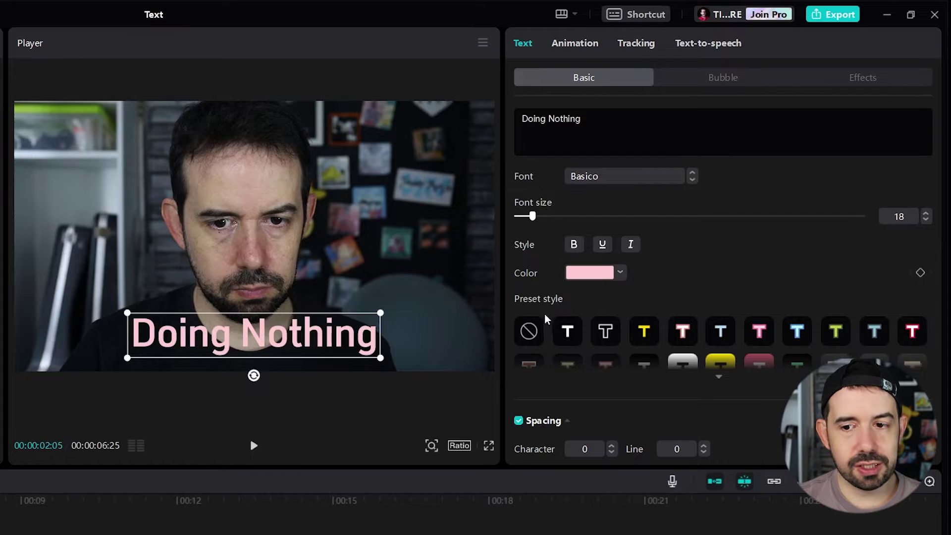
Try the white, yellow and pink preset styles, then clear the preset back to plain white
click(569, 338)
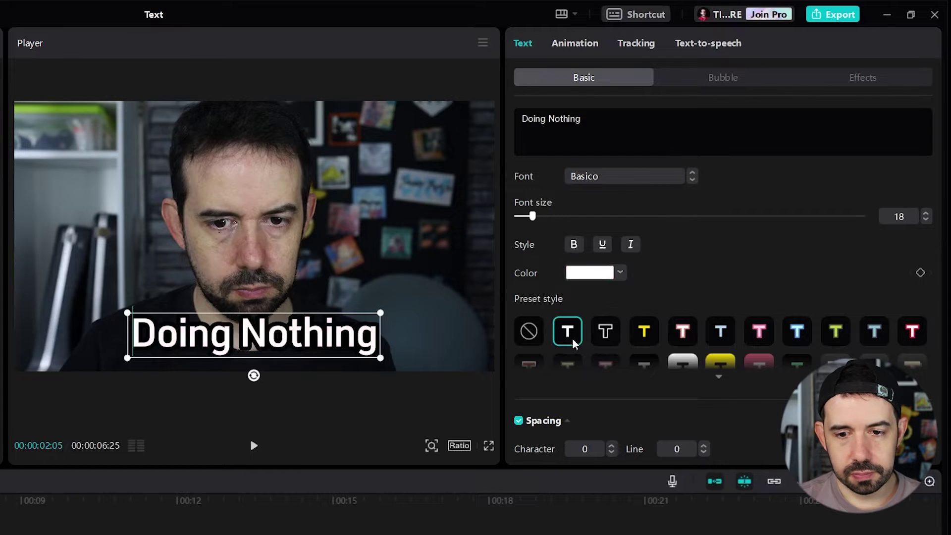
click(643, 334)
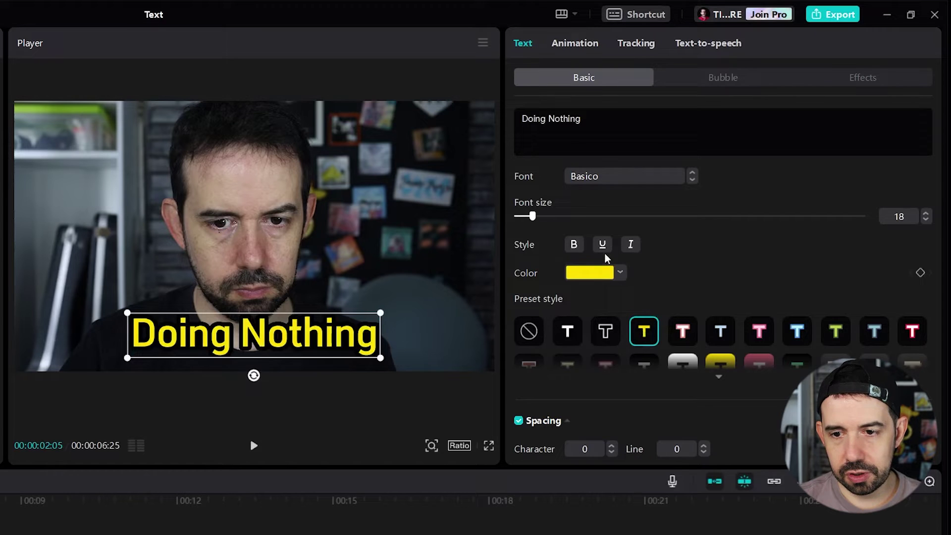
click(759, 332)
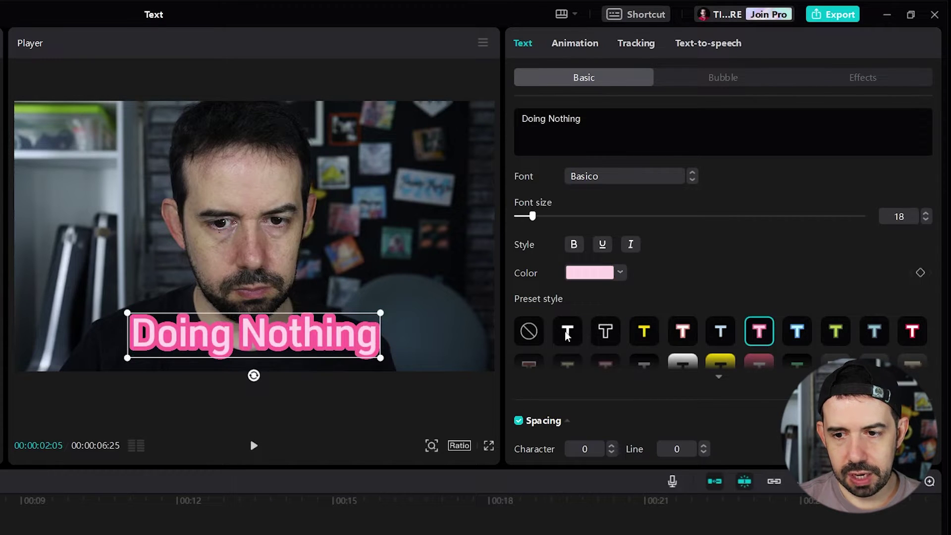
click(527, 333)
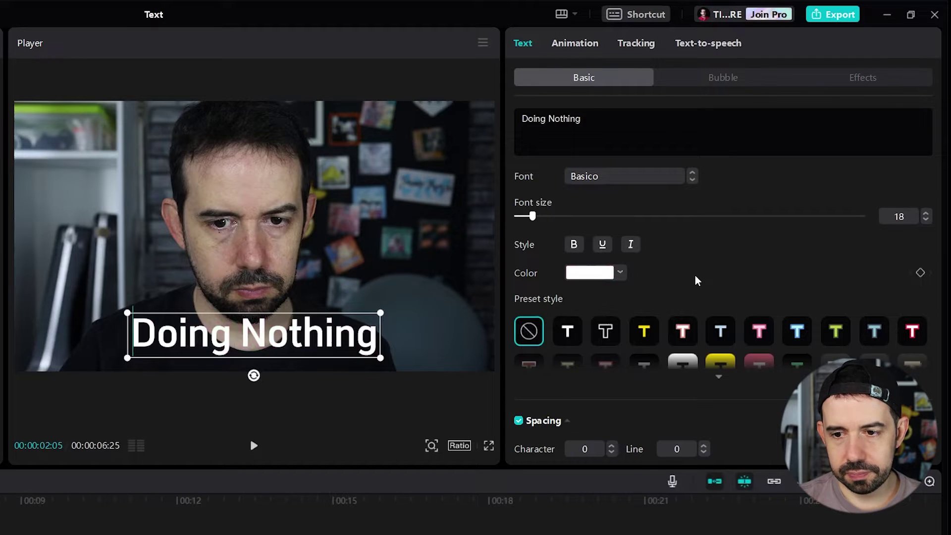
scroll(698, 297, down, 1)
click(721, 361)
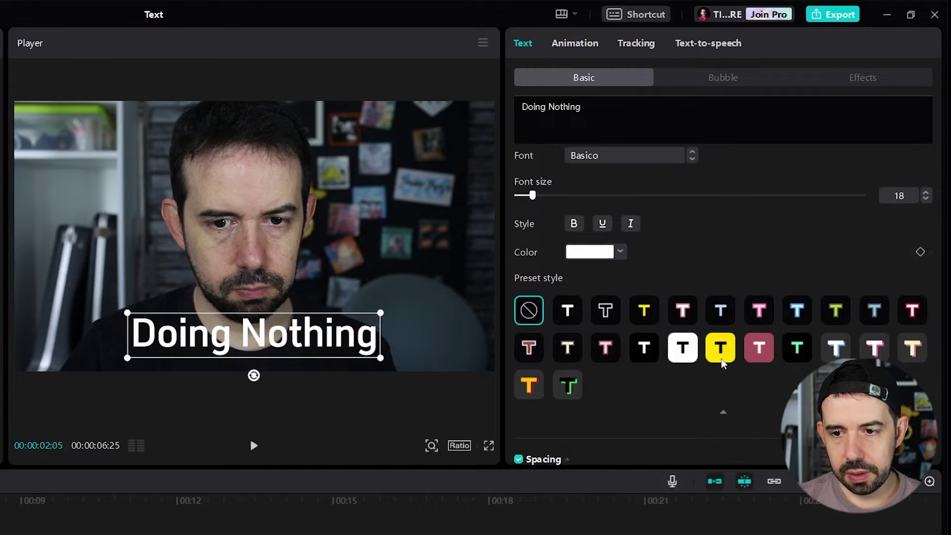
click(723, 413)
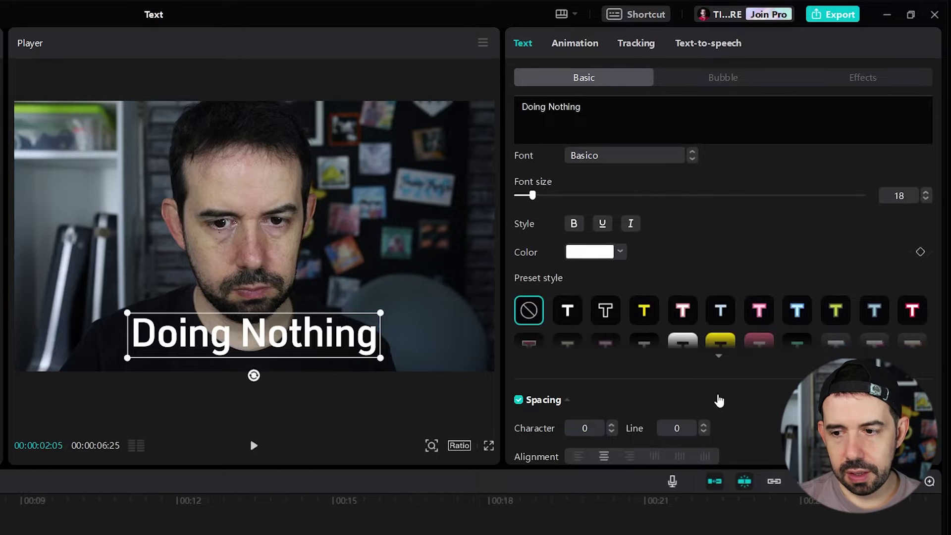
scroll(716, 398, down, 3)
scroll(719, 401, down, 3)
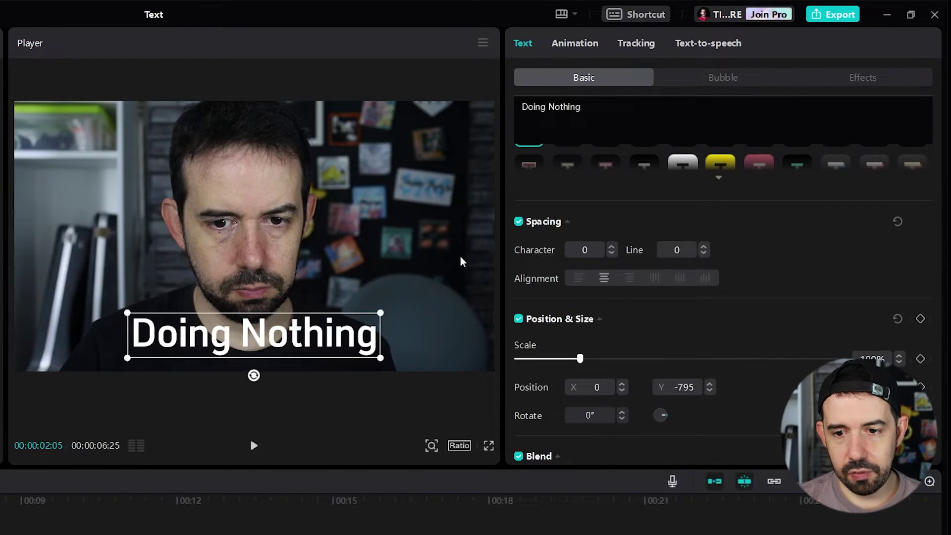
Break the caption into two lines after 'Doing' and move it up beside the face
double_click(234, 336)
click(235, 336)
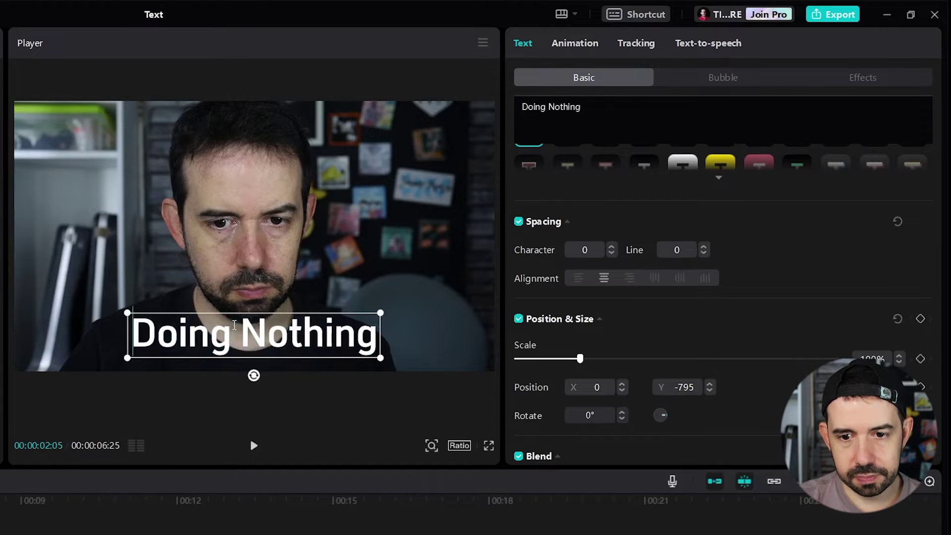
key(Return)
click(332, 292)
drag(317, 307, 455, 248)
Set the caption's character spacing to 1 and line spacing to -1
click(613, 248)
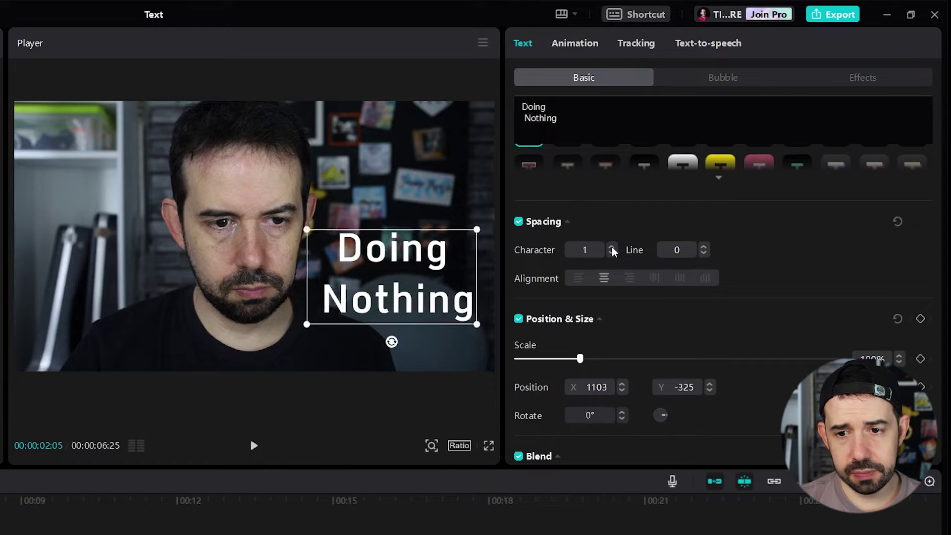
click(613, 248)
click(614, 255)
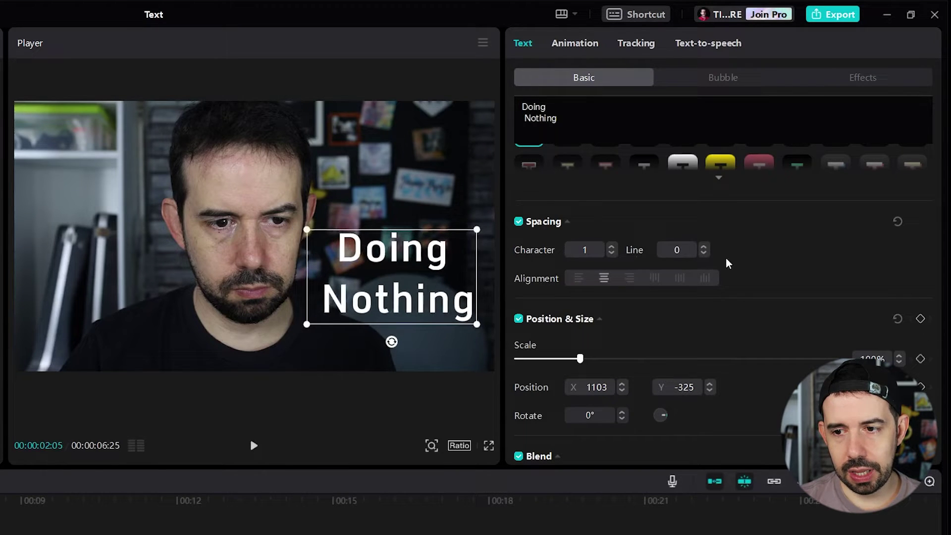
click(704, 253)
click(704, 253)
click(704, 247)
Try left, right and vertical alignments, ending on horizontal centre alignment
double_click(399, 256)
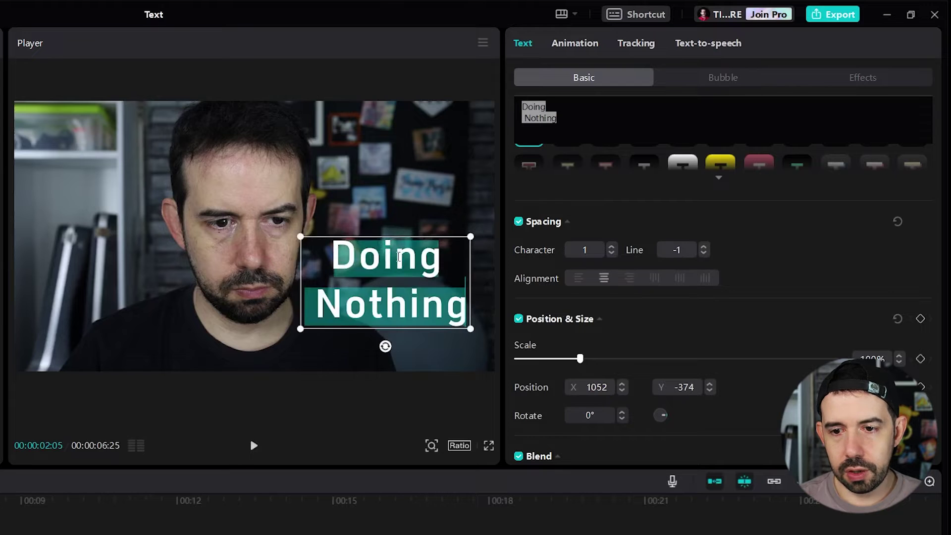
click(579, 278)
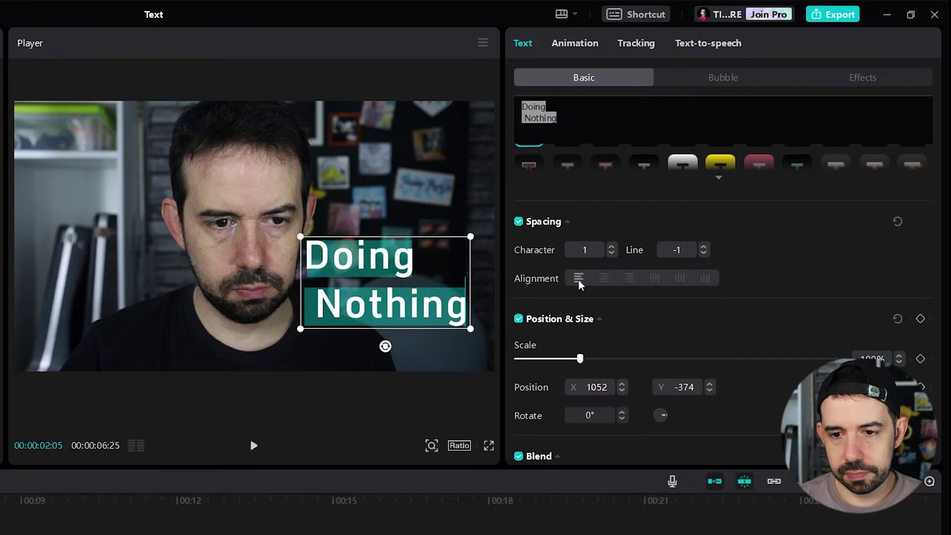
click(609, 280)
click(625, 281)
click(653, 279)
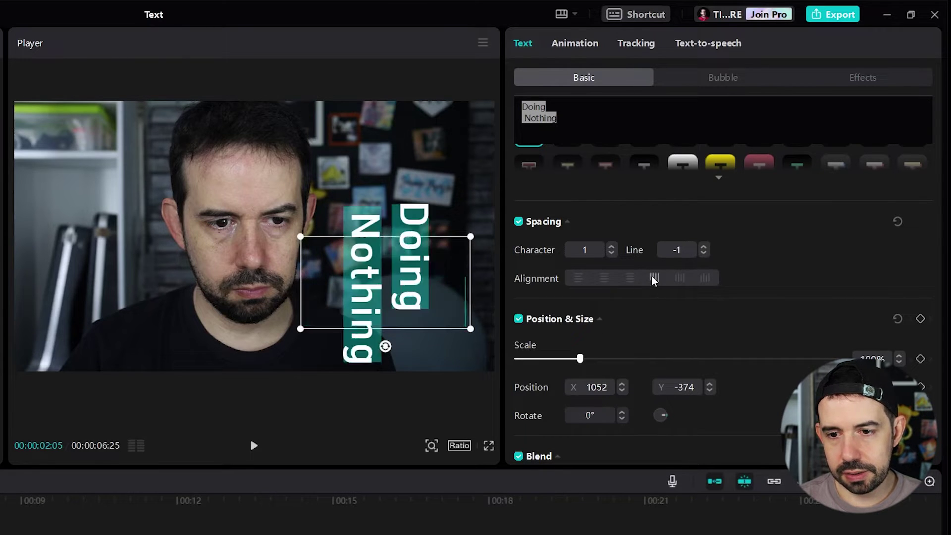
click(680, 278)
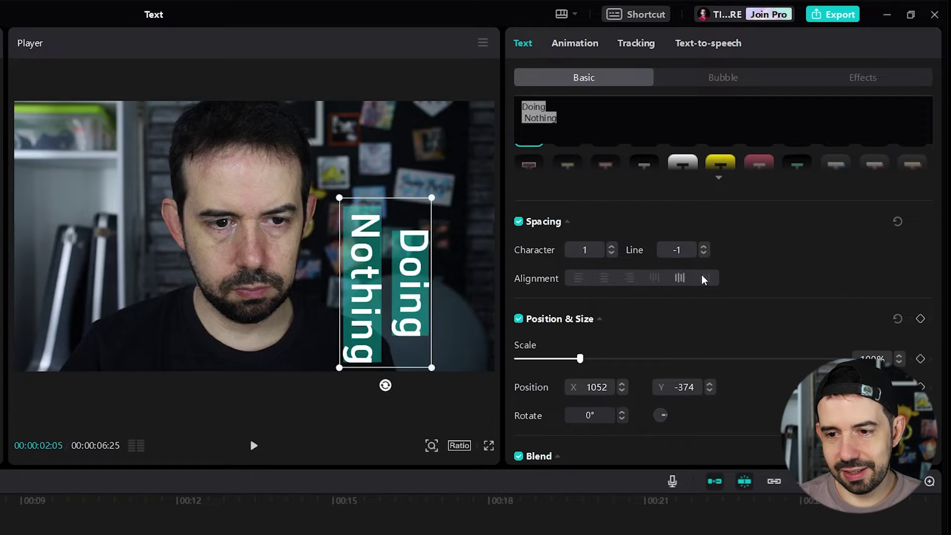
click(704, 280)
click(607, 281)
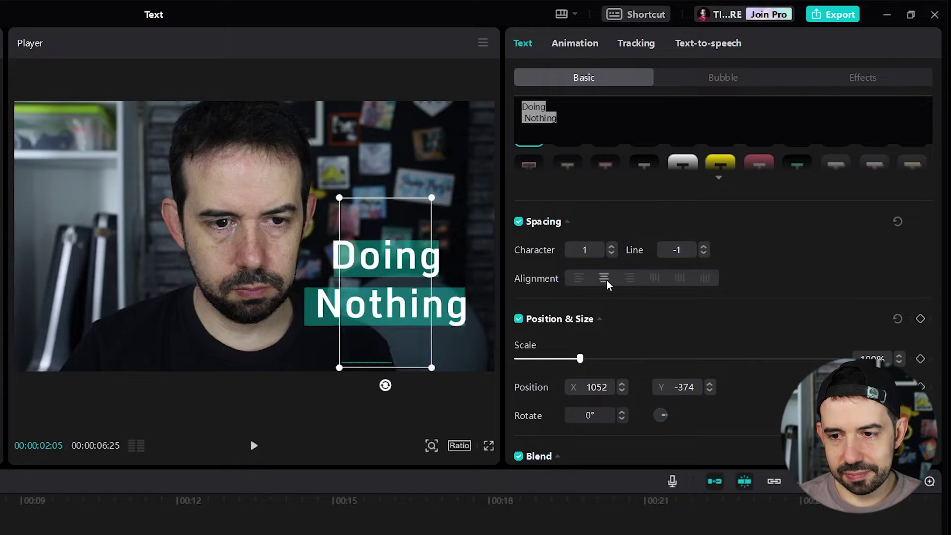
Scale the caption to 95%, testing opacity and a black outline but keeping neither
scroll(609, 285, down, 2)
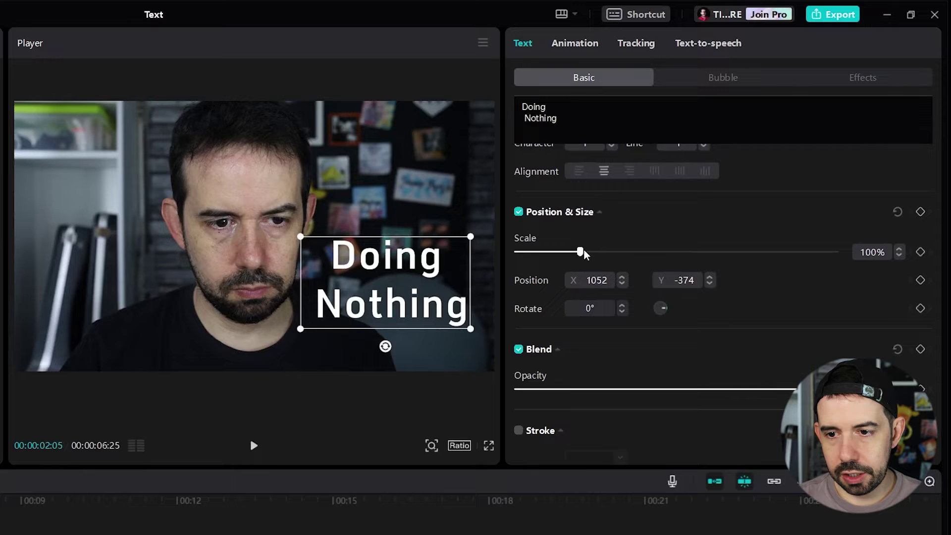
drag(580, 251, 577, 253)
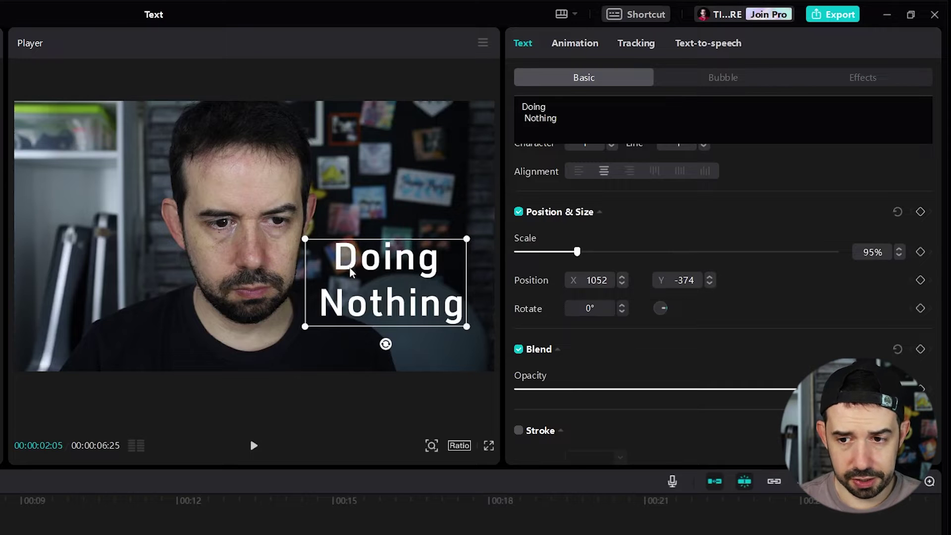
scroll(610, 244, down, 3)
drag(837, 237, 886, 249)
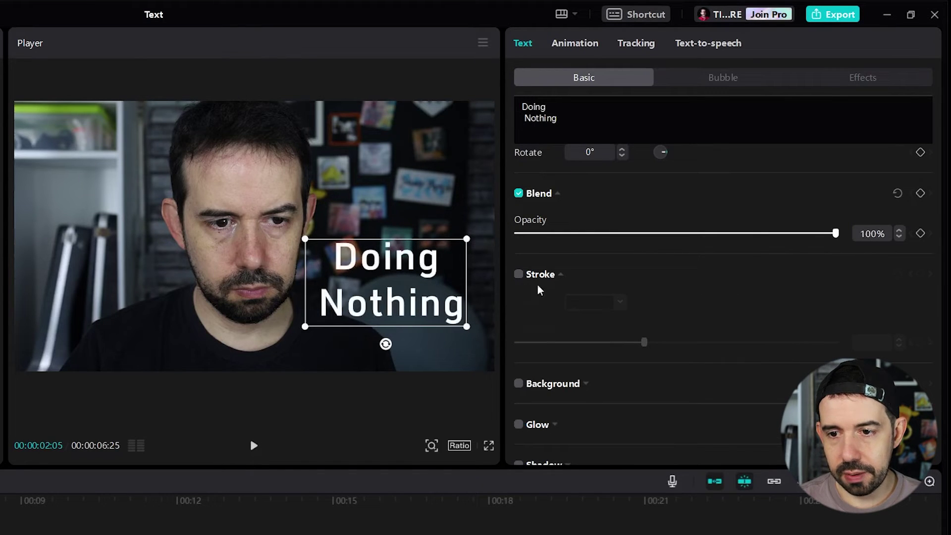
click(519, 275)
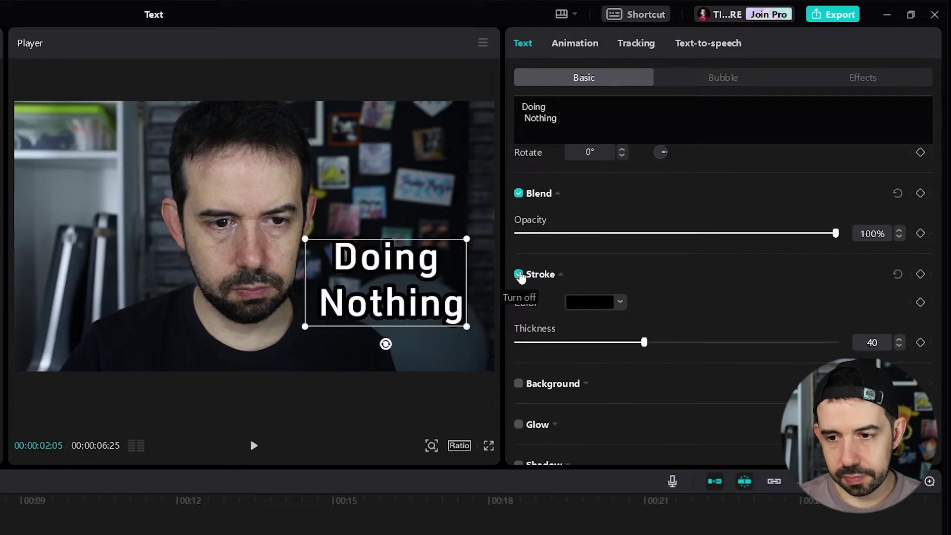
click(519, 275)
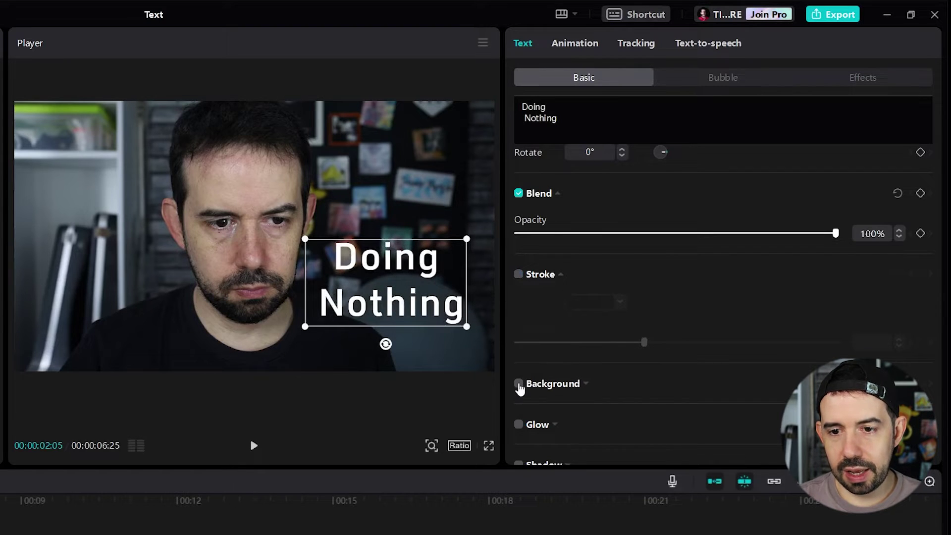
Try a black background box with rounded corners, height, width and offset, then turn it off
click(519, 384)
scroll(519, 389, down, 3)
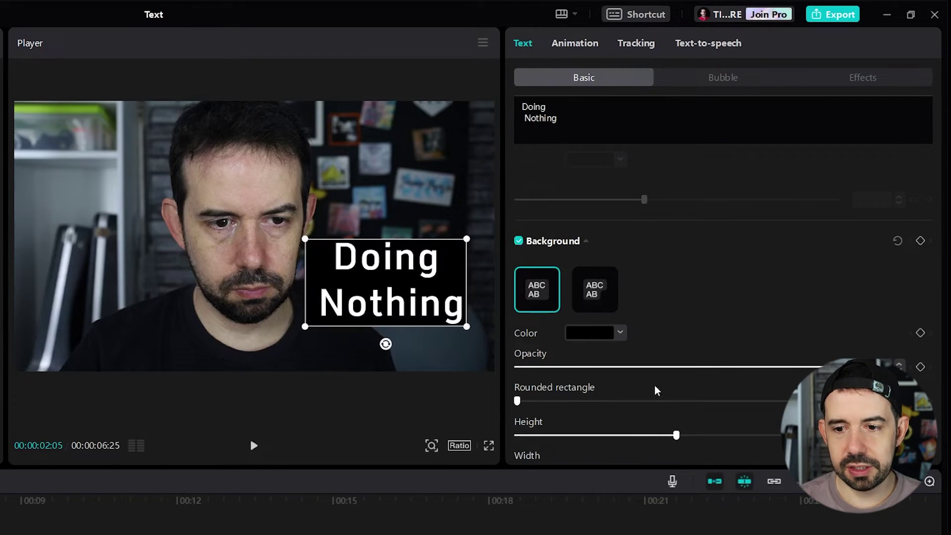
mouse_move(518, 402)
mouse_down()
mouse_move(787, 392)
mouse_move(719, 395)
mouse_move(764, 396)
mouse_move(748, 403)
mouse_move(763, 402)
mouse_move(517, 402)
mouse_up()
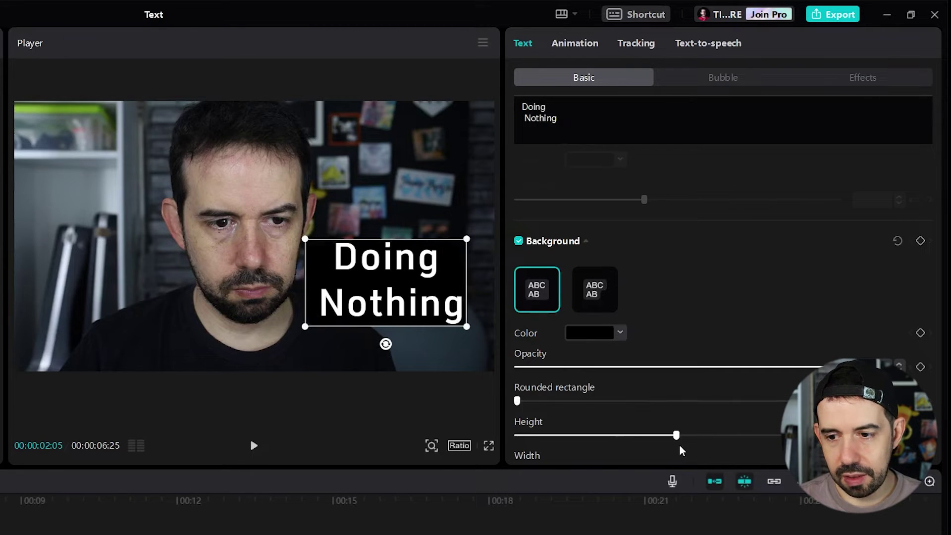
drag(677, 438, 708, 419)
scroll(696, 417, down, 4)
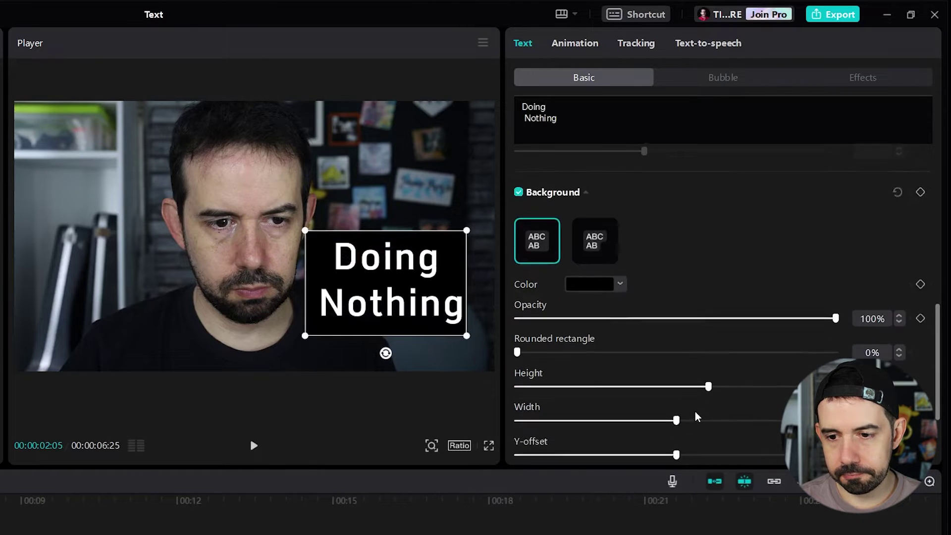
mouse_move(676, 303)
mouse_down()
mouse_move(605, 303)
mouse_move(675, 302)
mouse_up()
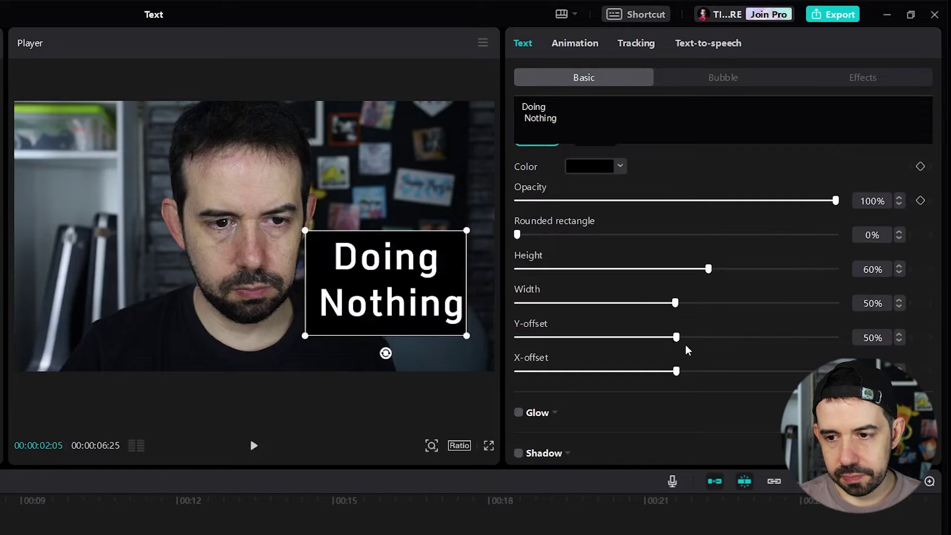
mouse_move(678, 339)
mouse_down()
mouse_move(582, 337)
mouse_move(734, 338)
mouse_move(624, 337)
mouse_move(686, 338)
mouse_up()
scroll(673, 335, down, 5)
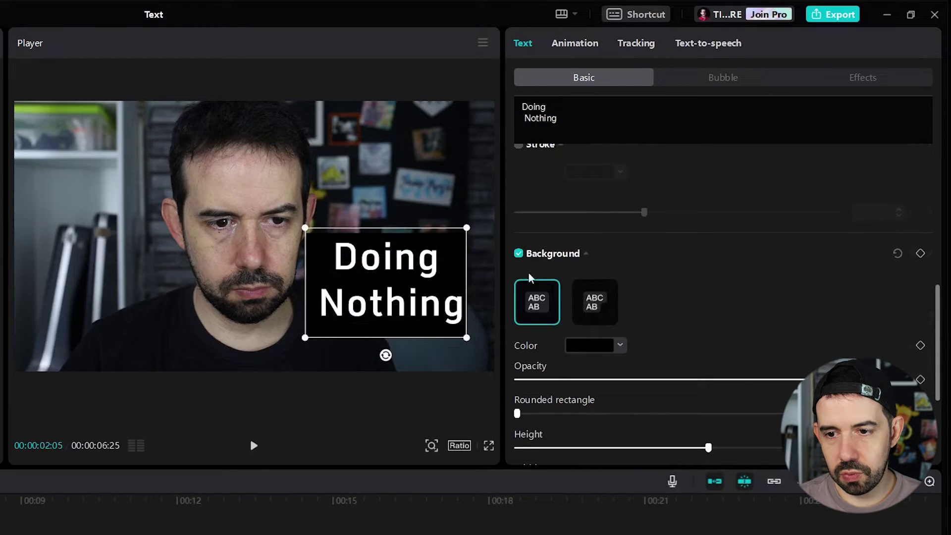
click(520, 254)
scroll(548, 301, down, 5)
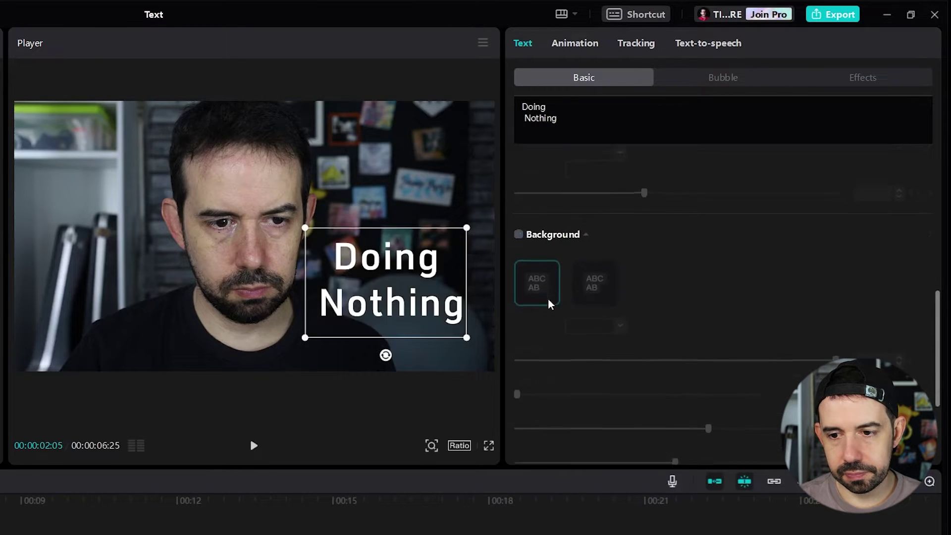
click(519, 393)
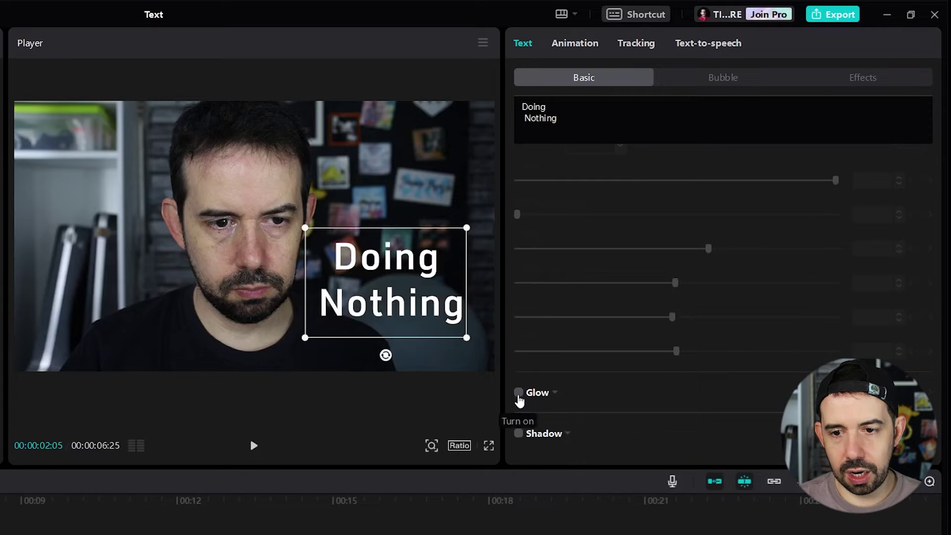
scroll(520, 397, down, 4)
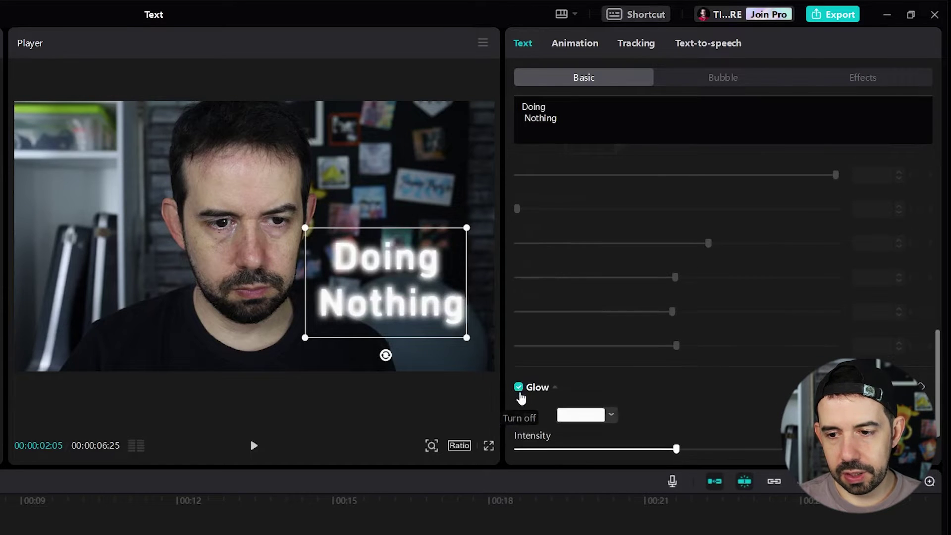
drag(677, 358, 598, 357)
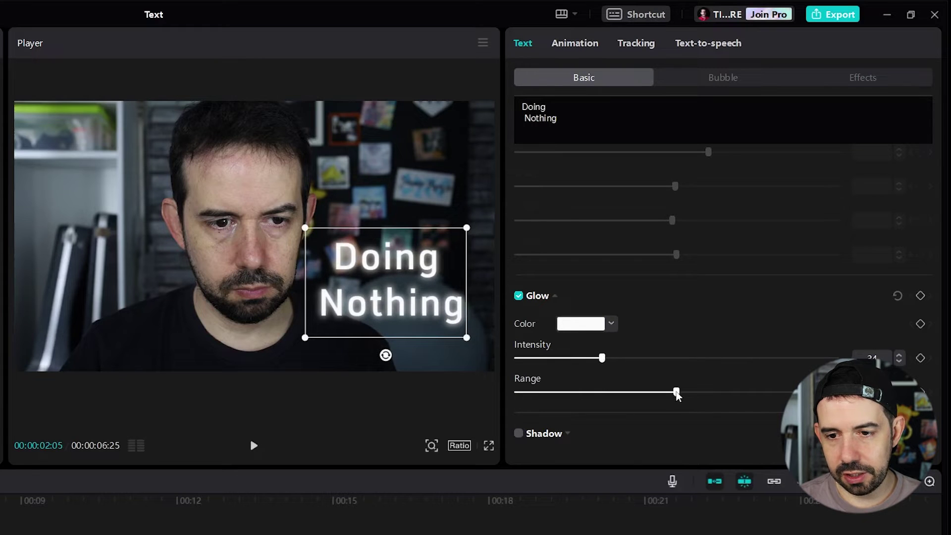
drag(676, 392, 647, 392)
click(520, 297)
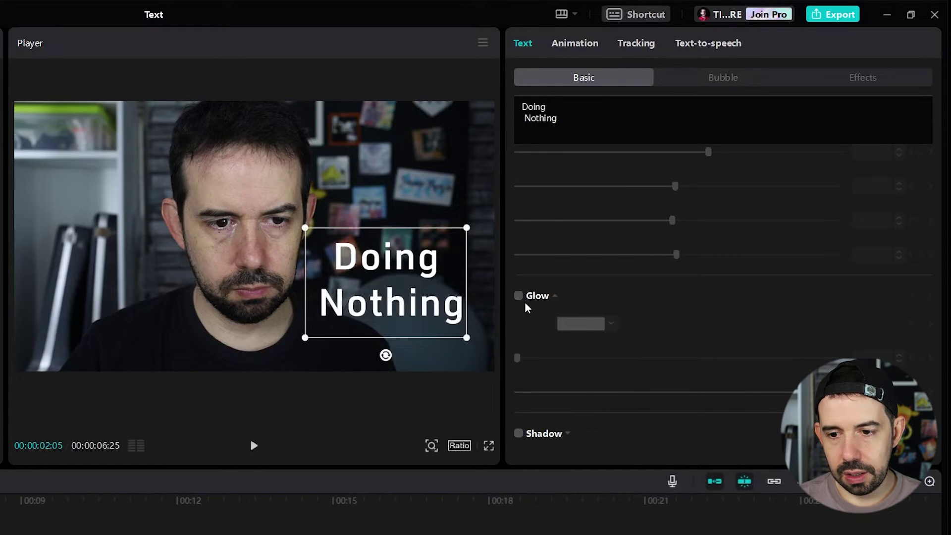
click(519, 433)
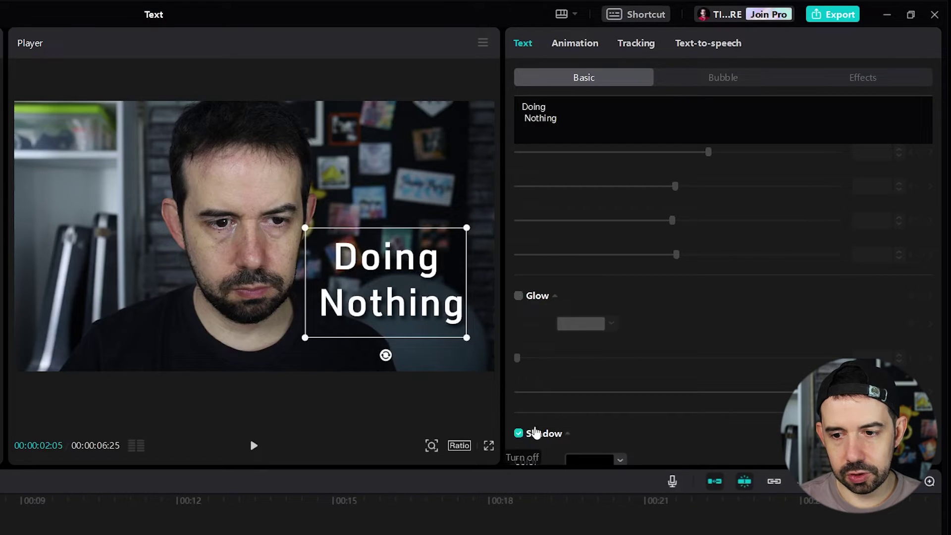
scroll(558, 418, down, 4)
drag(775, 328, 717, 381)
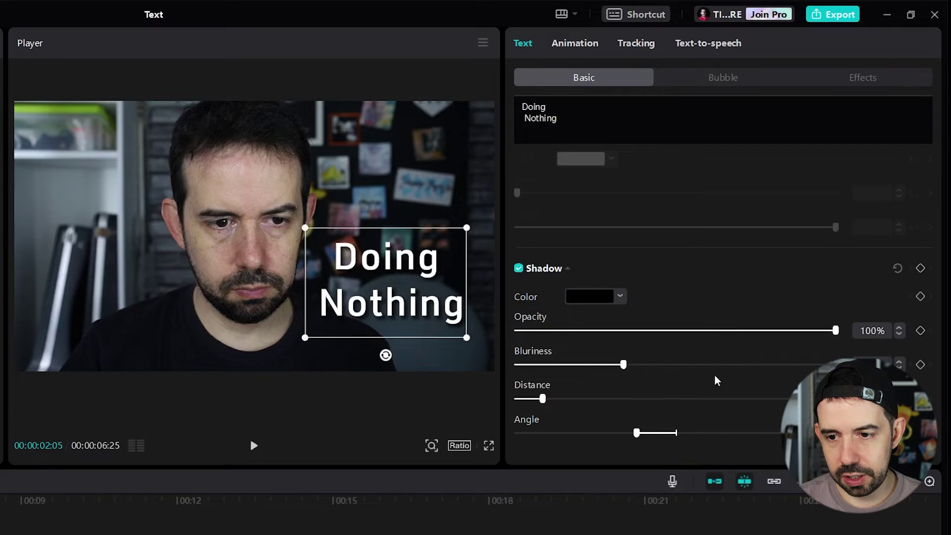
drag(623, 365, 819, 365)
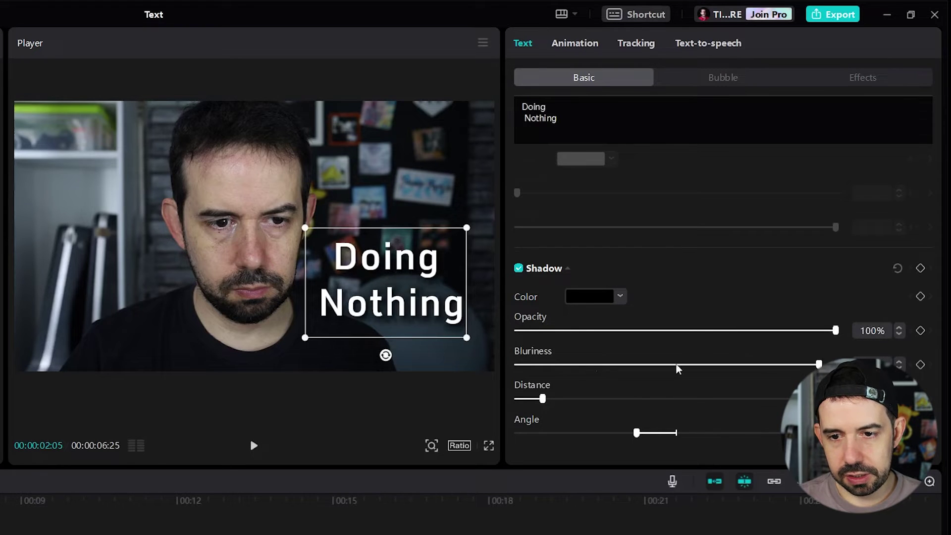
drag(678, 369, 755, 365)
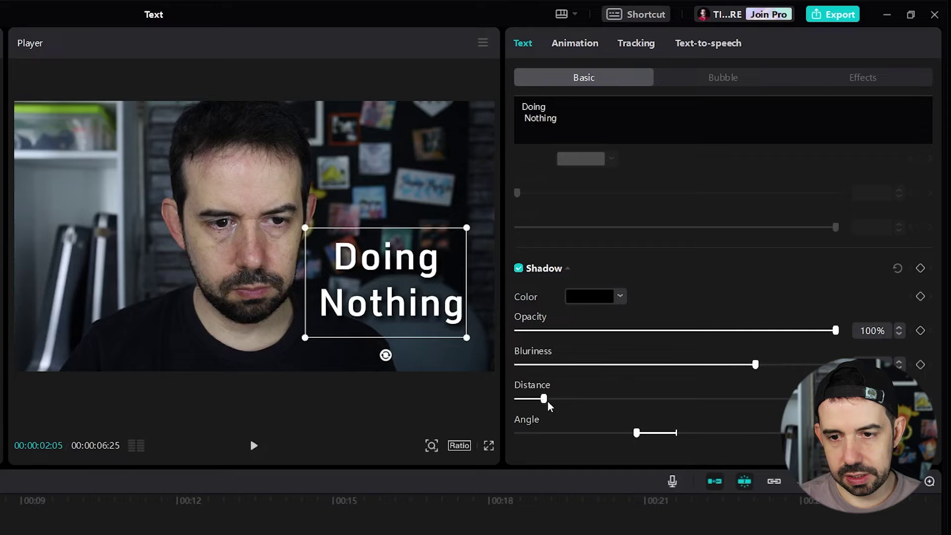
drag(547, 400, 411, 393)
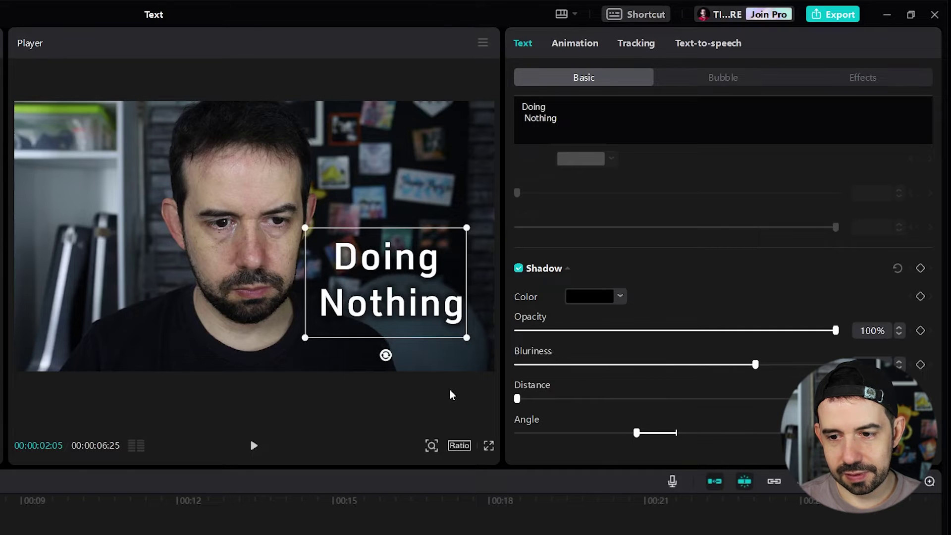
drag(638, 434, 576, 433)
scroll(579, 425, up, 1)
scroll(575, 420, up, 2)
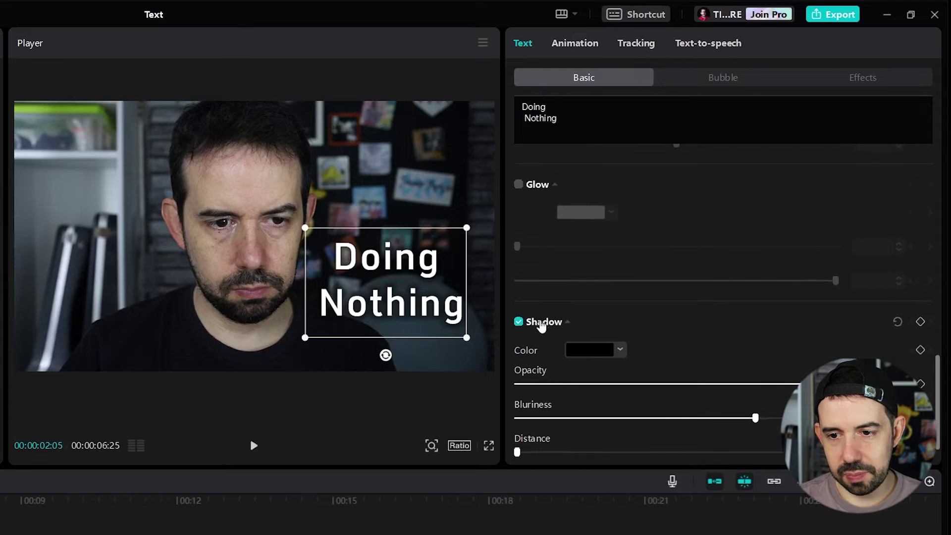
click(518, 325)
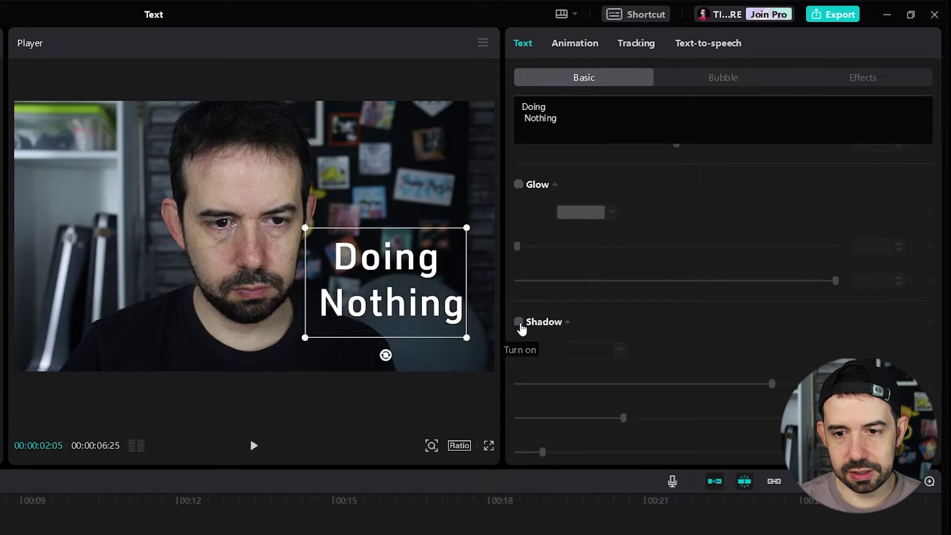
scroll(520, 329, down, 10)
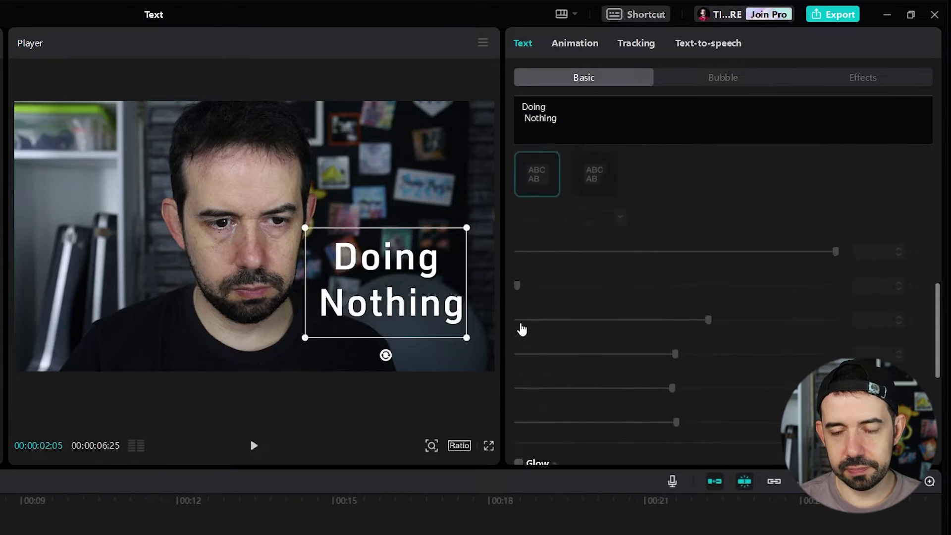
Try paper, oval, speech, halftone, banner, shopping-list, star and green banner bubbles, then choose None
click(733, 78)
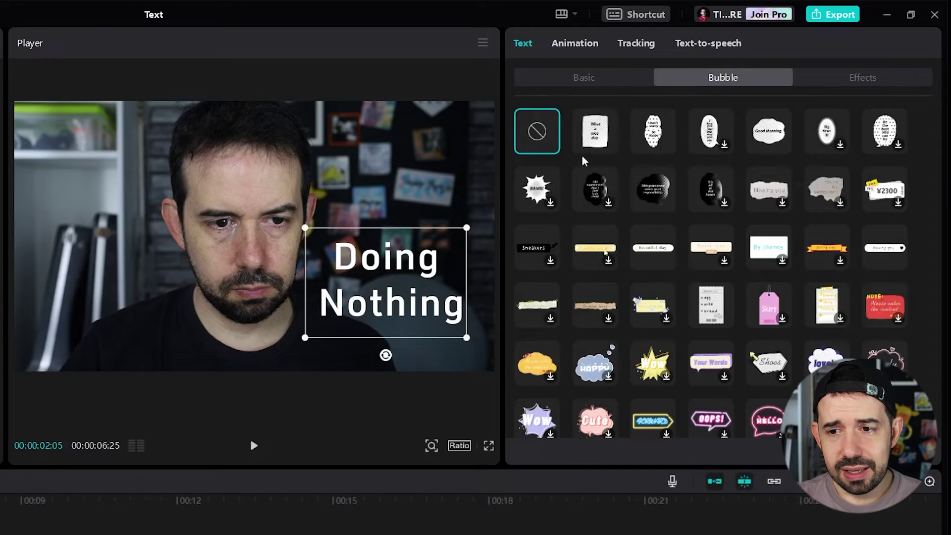
click(600, 135)
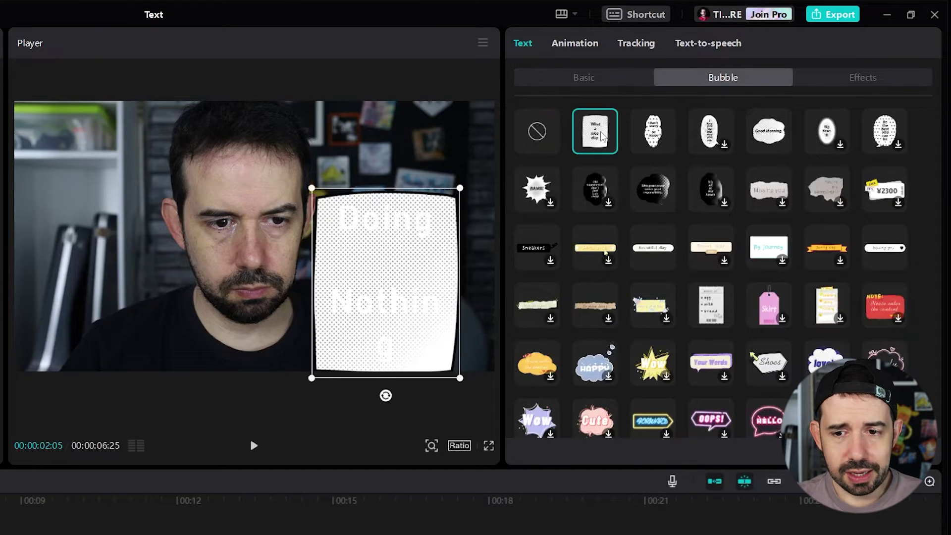
click(653, 133)
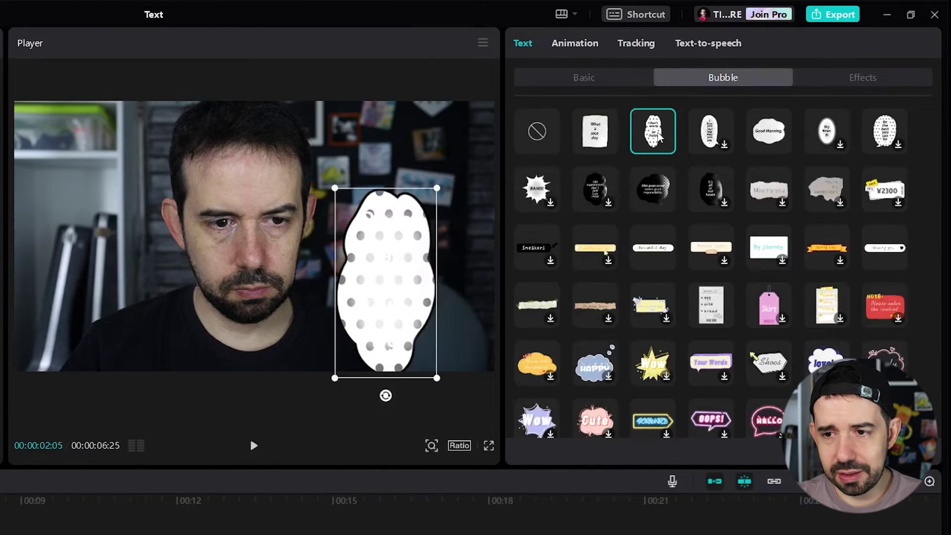
click(711, 132)
click(653, 198)
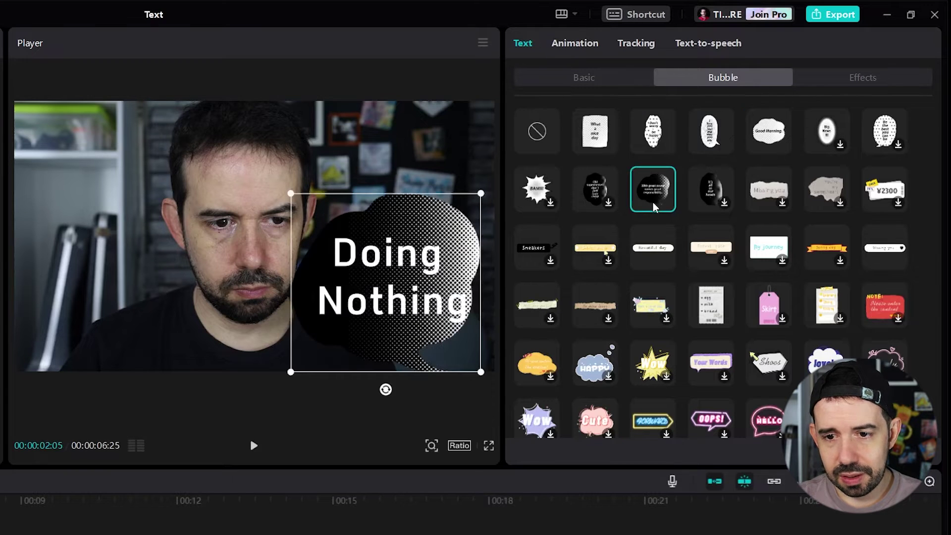
click(654, 258)
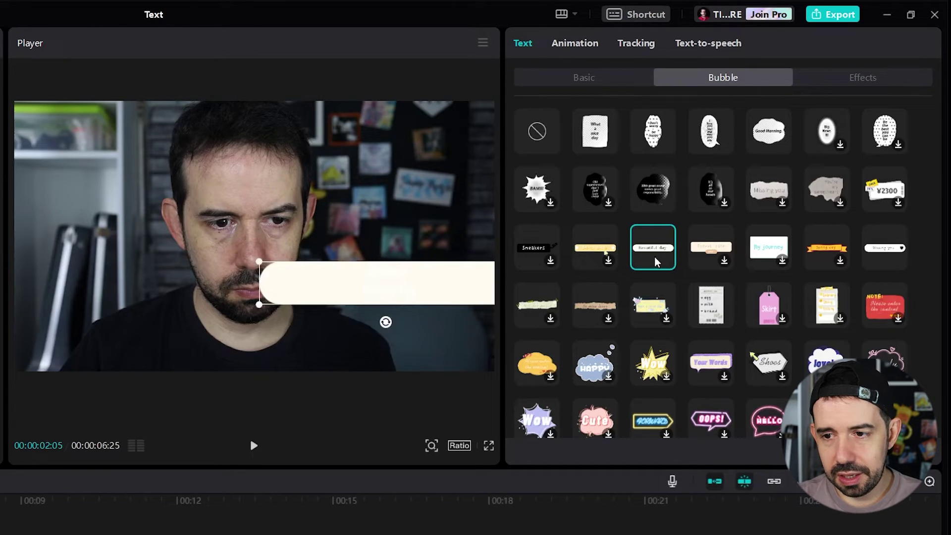
click(720, 243)
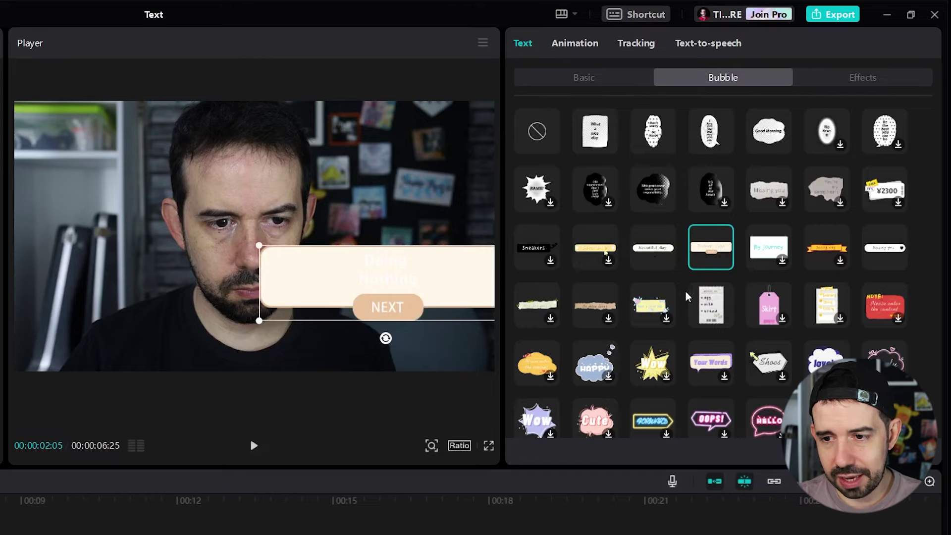
click(718, 317)
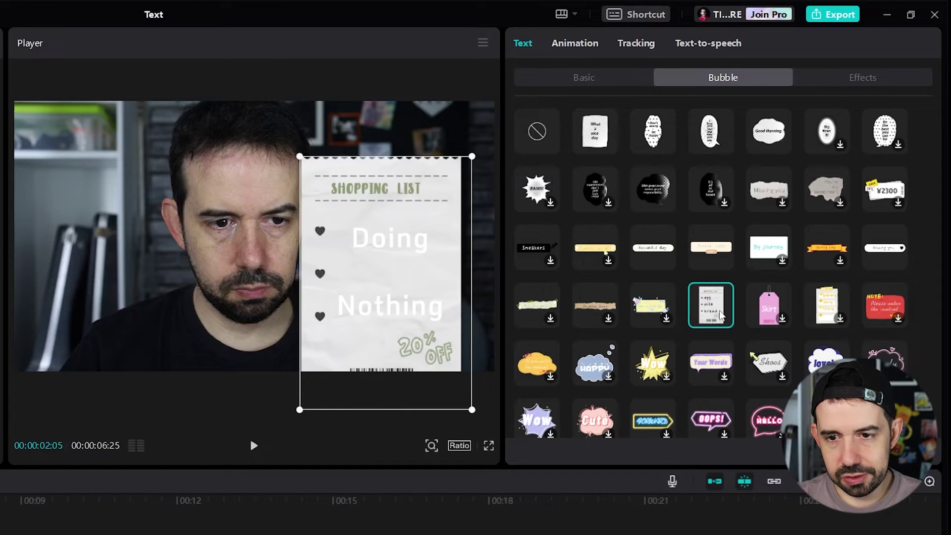
click(650, 366)
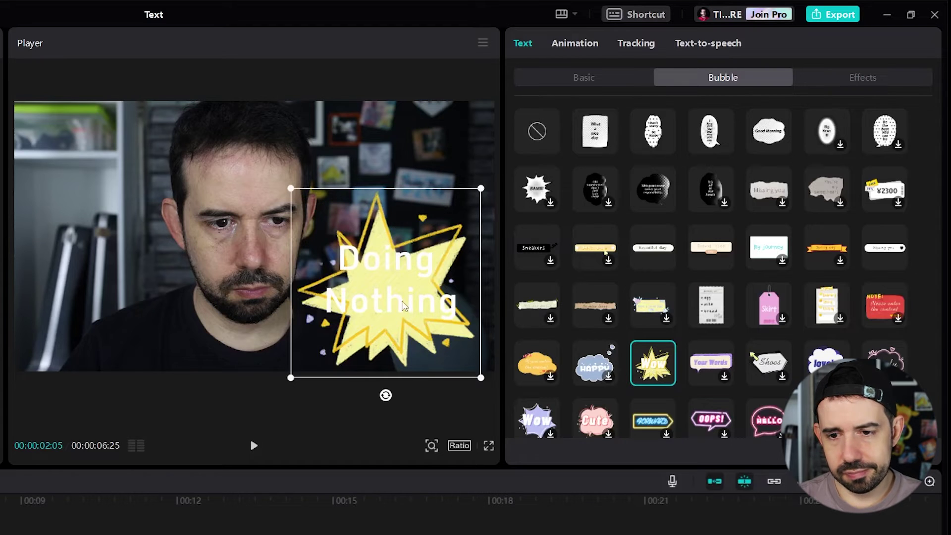
scroll(660, 369, down, 3)
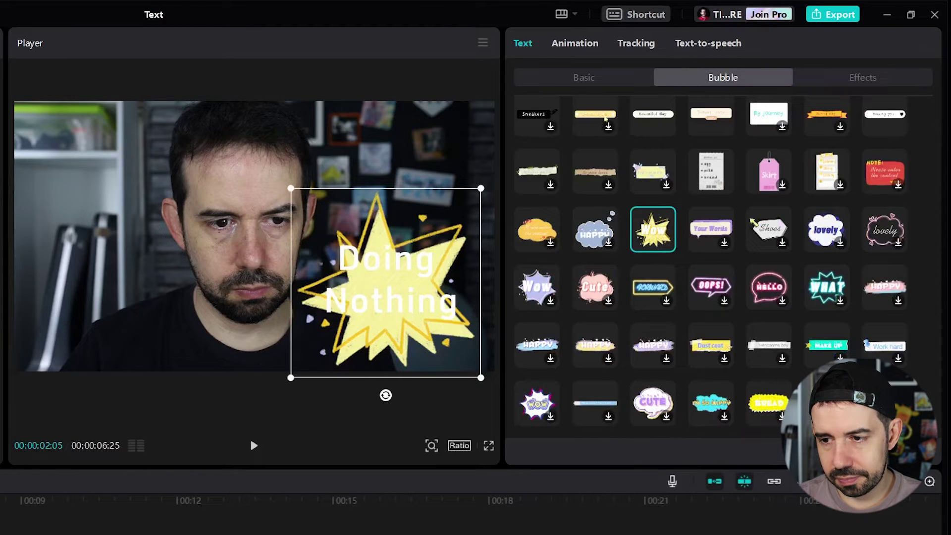
click(828, 345)
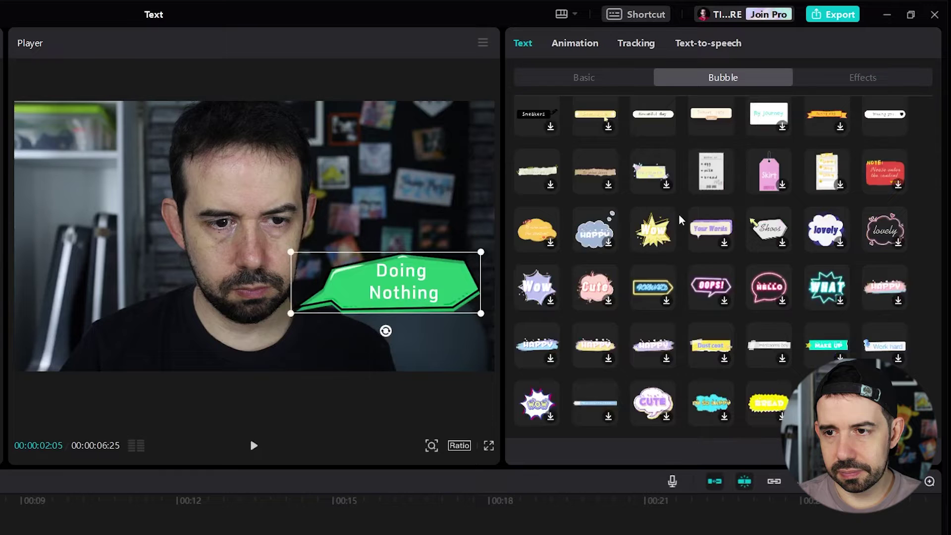
scroll(541, 138, up, 3)
click(541, 137)
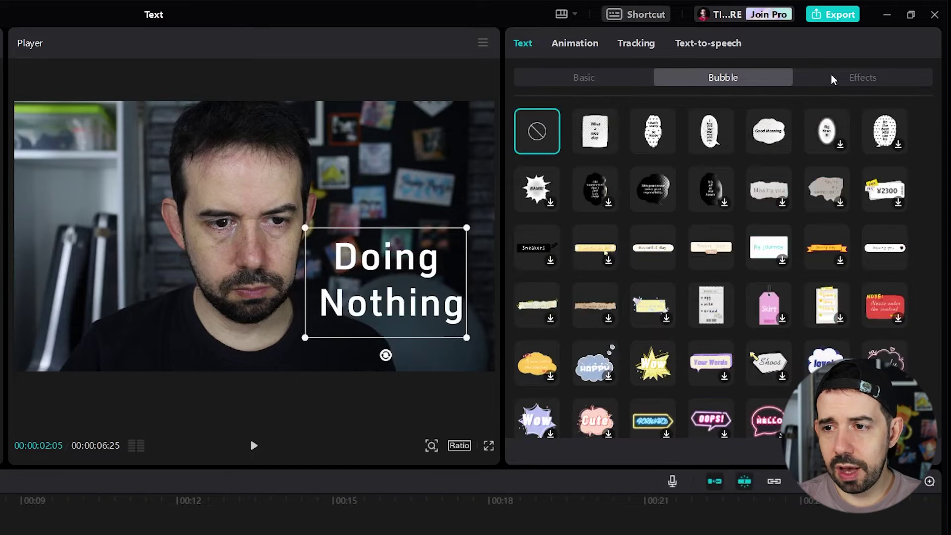
Try several ART effect styles, including outlined, yellow and white ones, on the caption
click(854, 82)
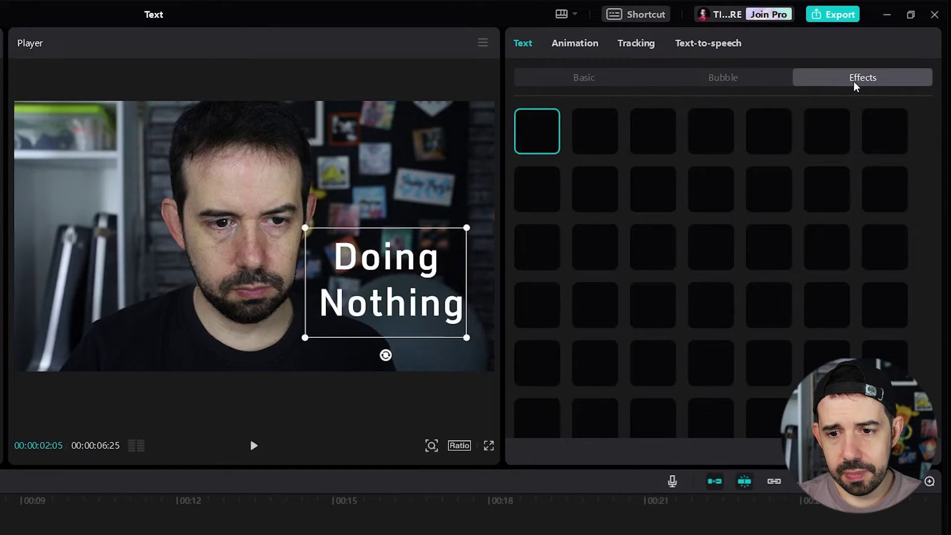
click(597, 130)
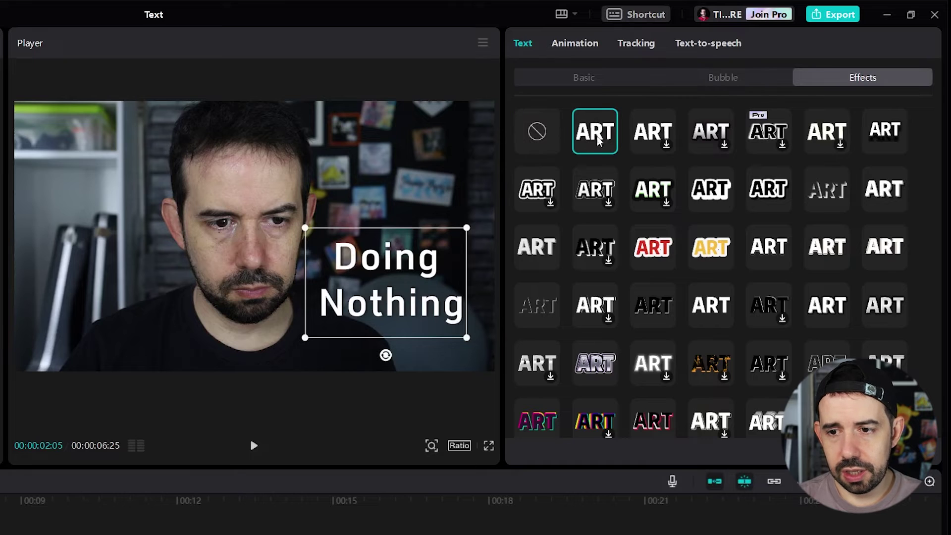
click(653, 189)
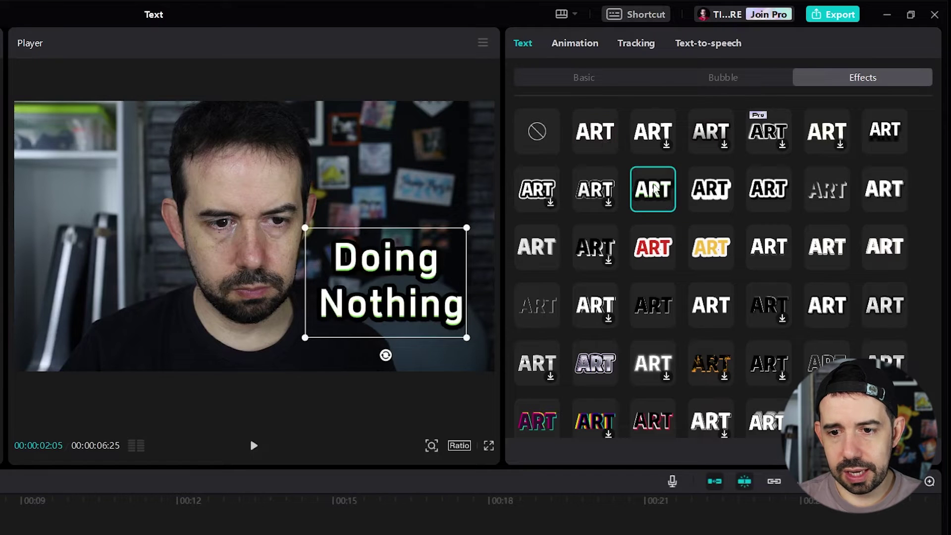
click(708, 261)
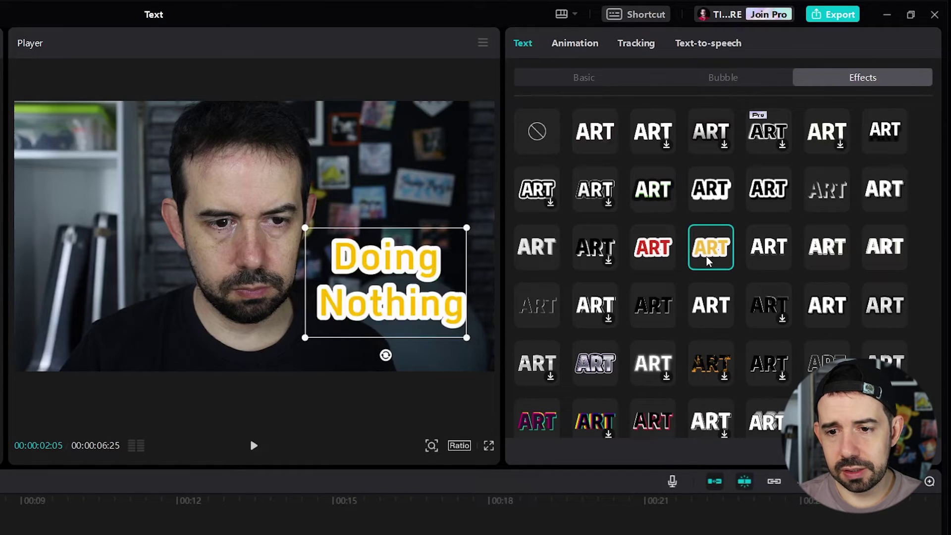
click(827, 251)
click(827, 305)
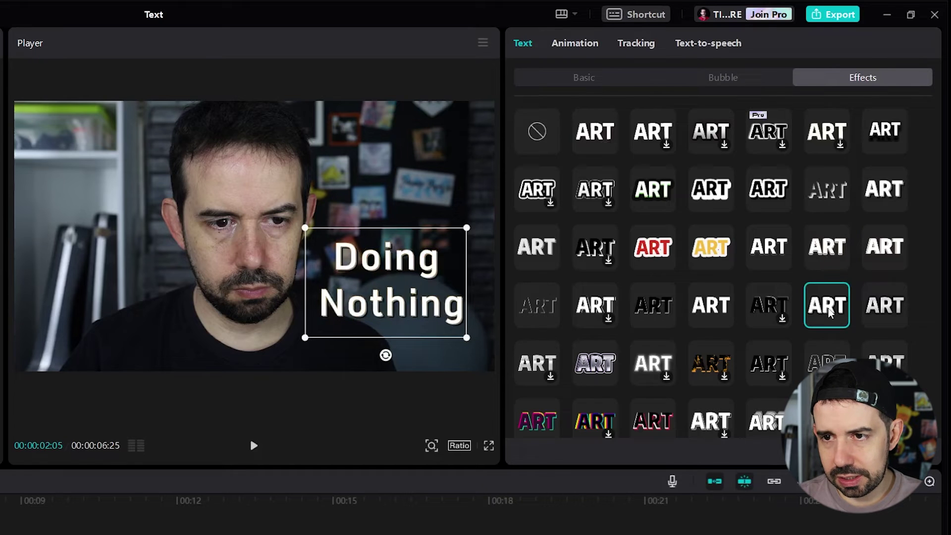
Set the text effect to None and return to the Basic text settings
click(593, 77)
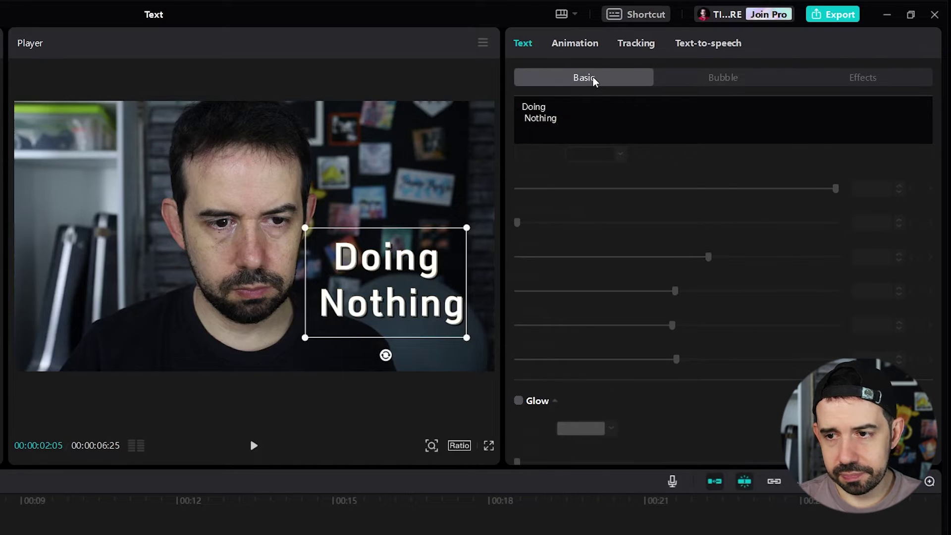
scroll(673, 224, down, 5)
scroll(674, 224, up, 5)
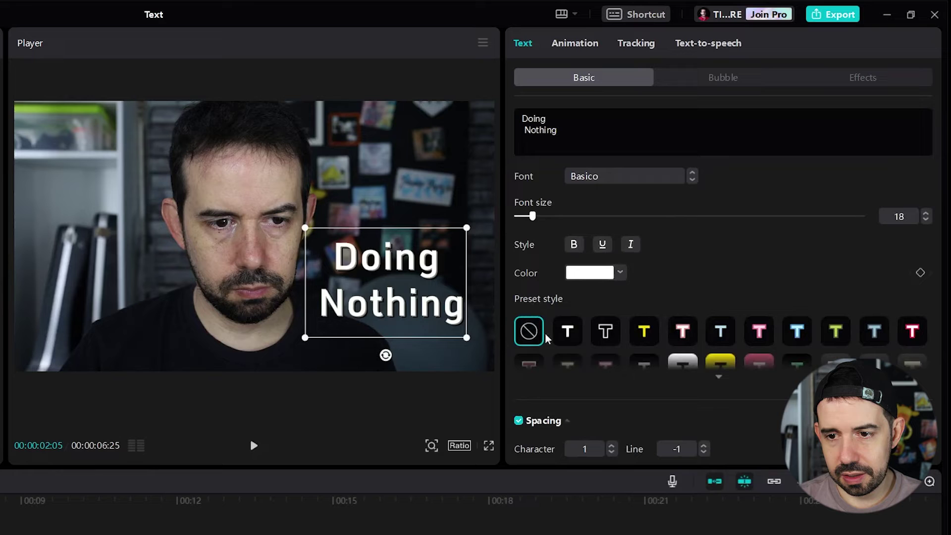
click(866, 79)
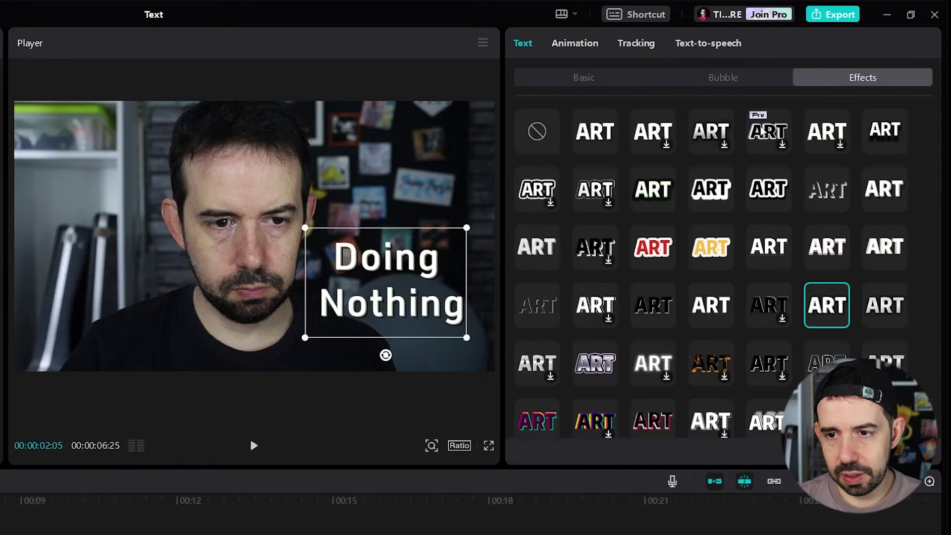
click(527, 136)
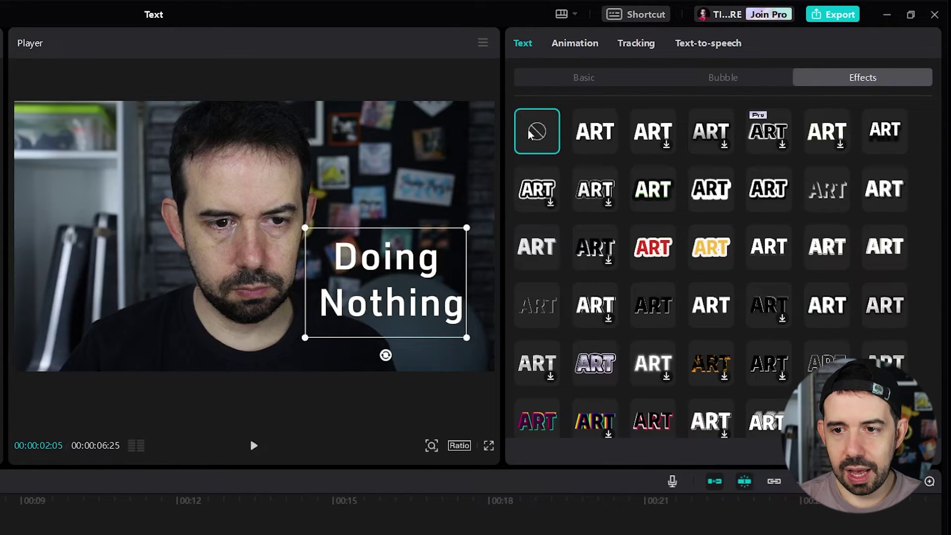
click(557, 81)
Give the caption a 1.6 s Typewriter entrance and a Flicker exit animation
click(578, 44)
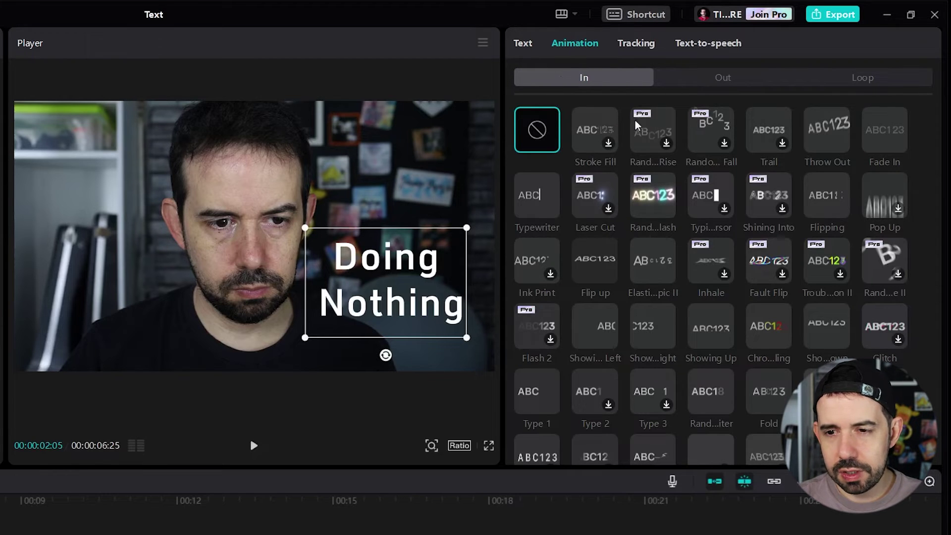
click(534, 197)
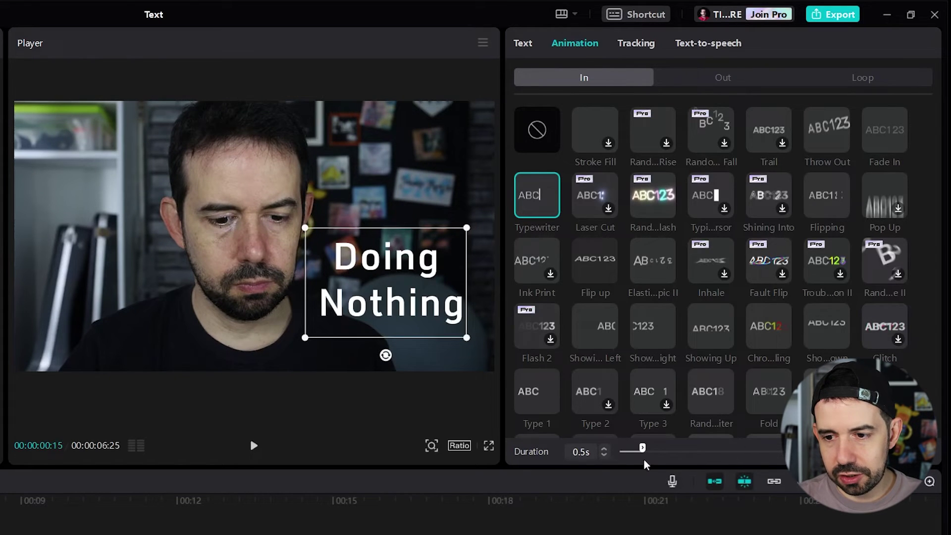
drag(642, 449, 694, 448)
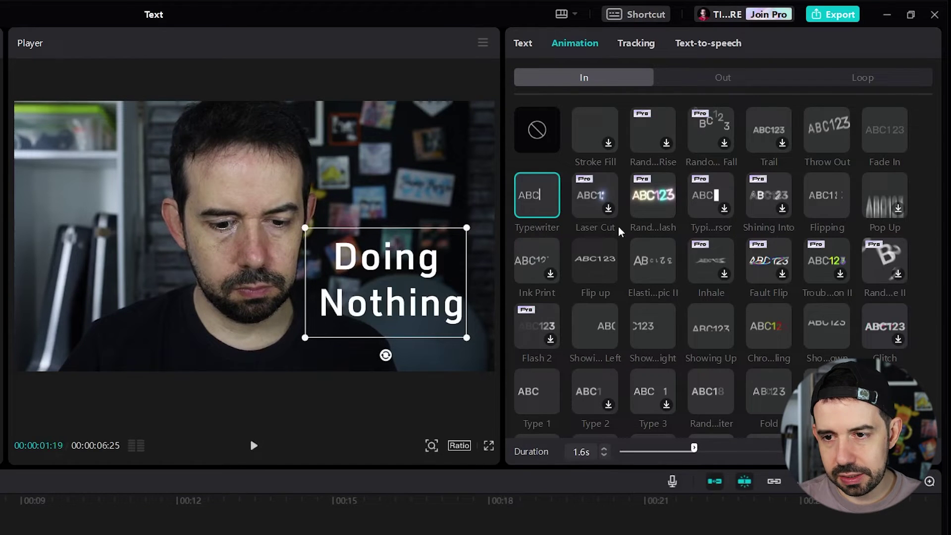
click(705, 78)
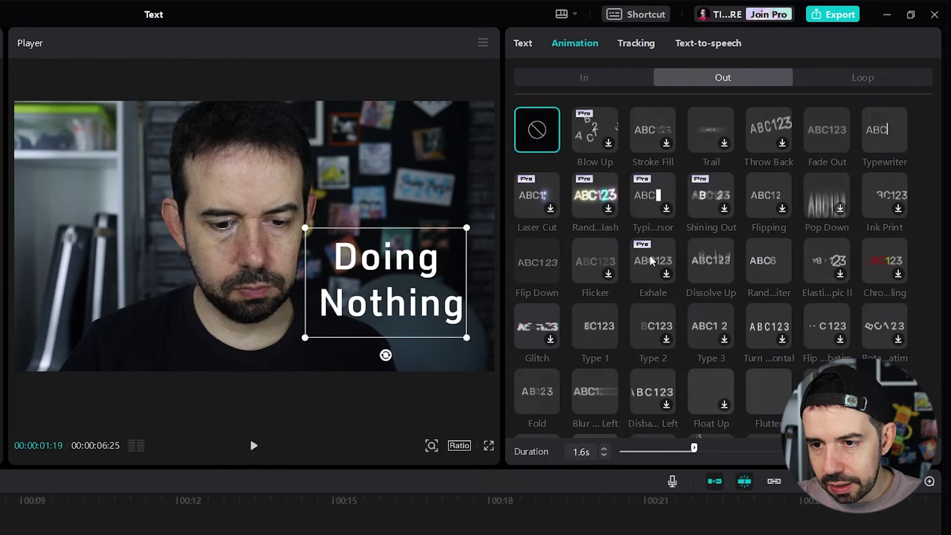
click(593, 263)
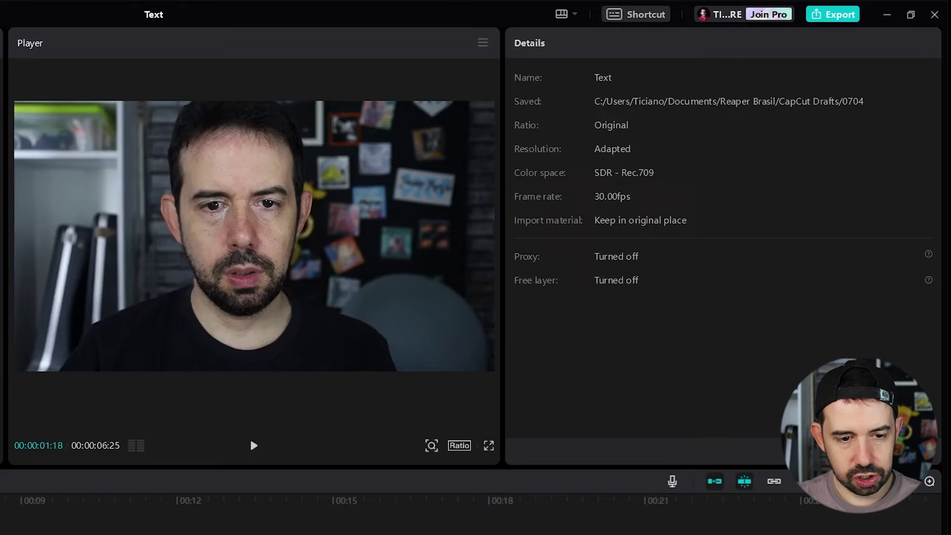
Preview the animated caption, then reselect it to show its animation settings
key(space)
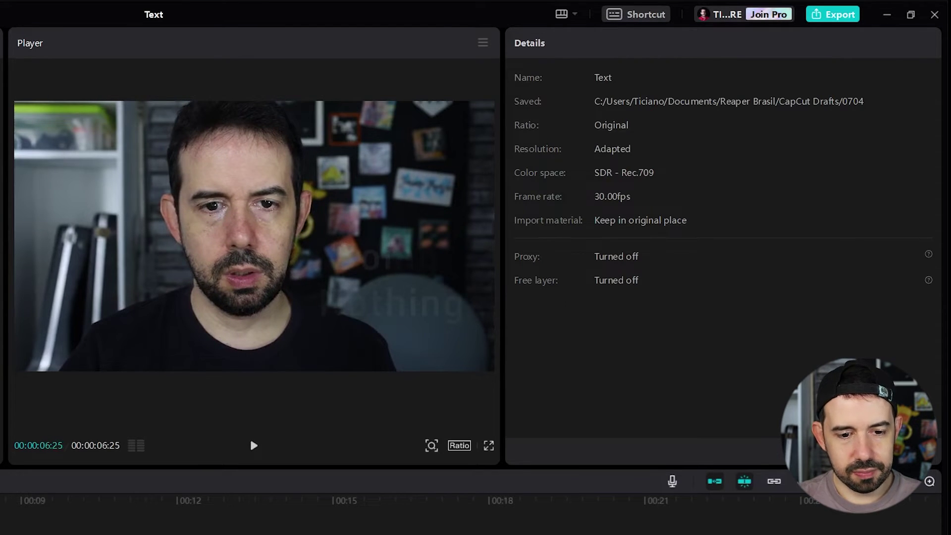
click(386, 283)
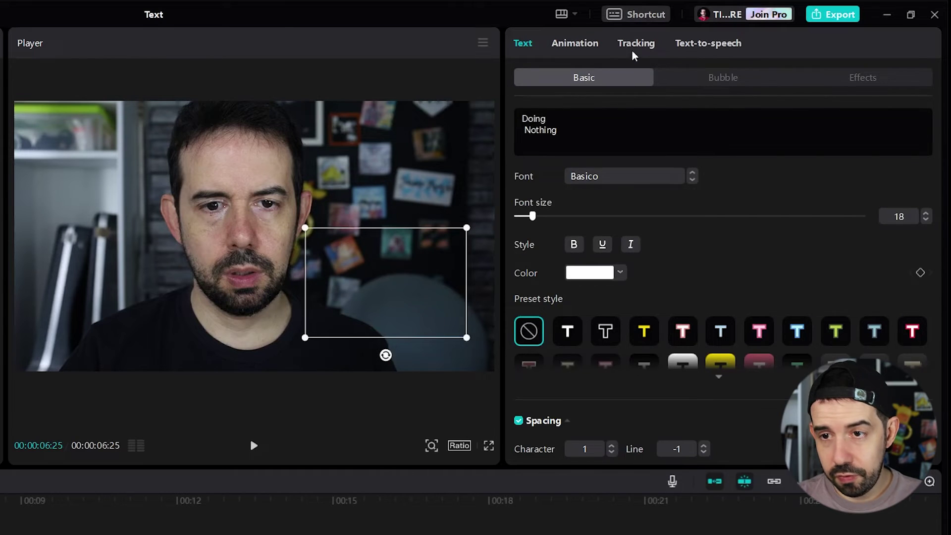
click(587, 46)
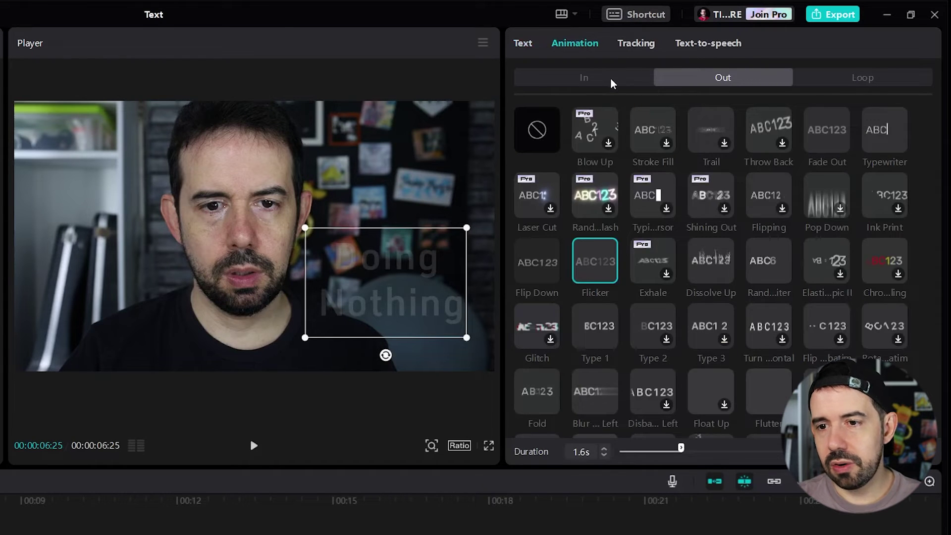
Remove the typewriter entrance animation and the flicker exit animation from the Doing Nothing text
click(583, 78)
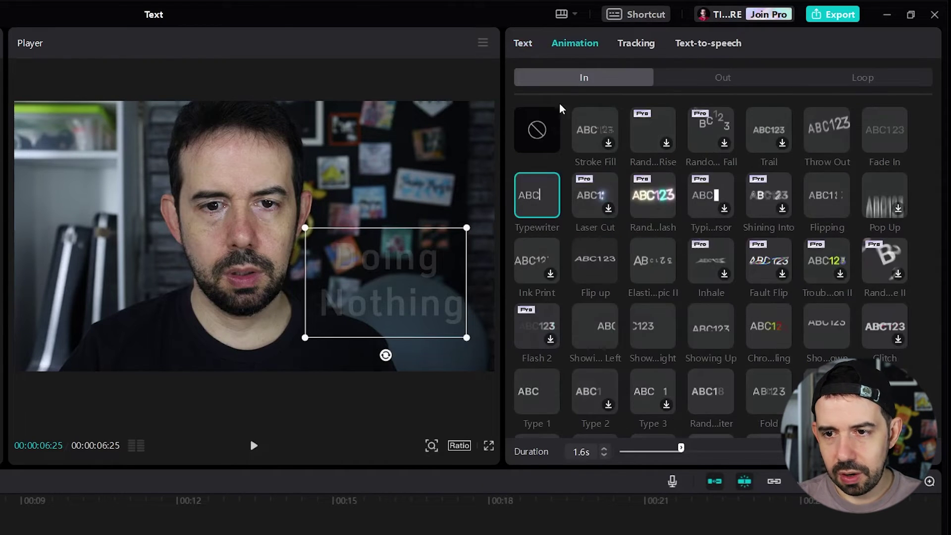
click(542, 131)
click(748, 78)
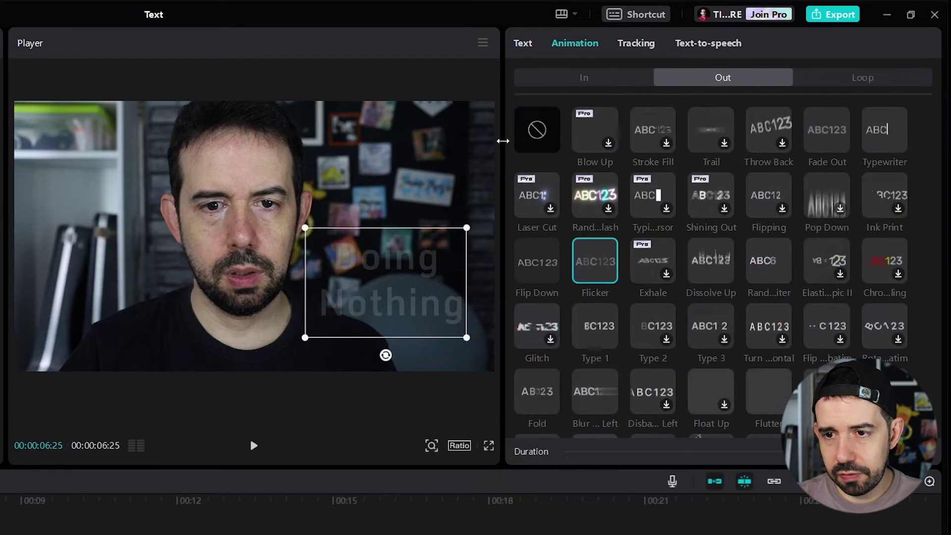
click(532, 131)
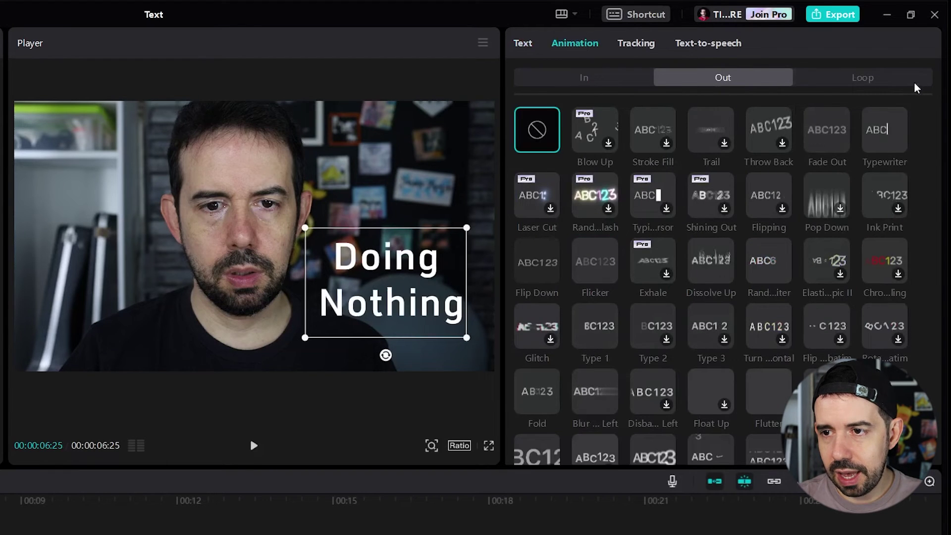
Apply a trailing loop animation to the text and raise its speed close to maximum
click(882, 80)
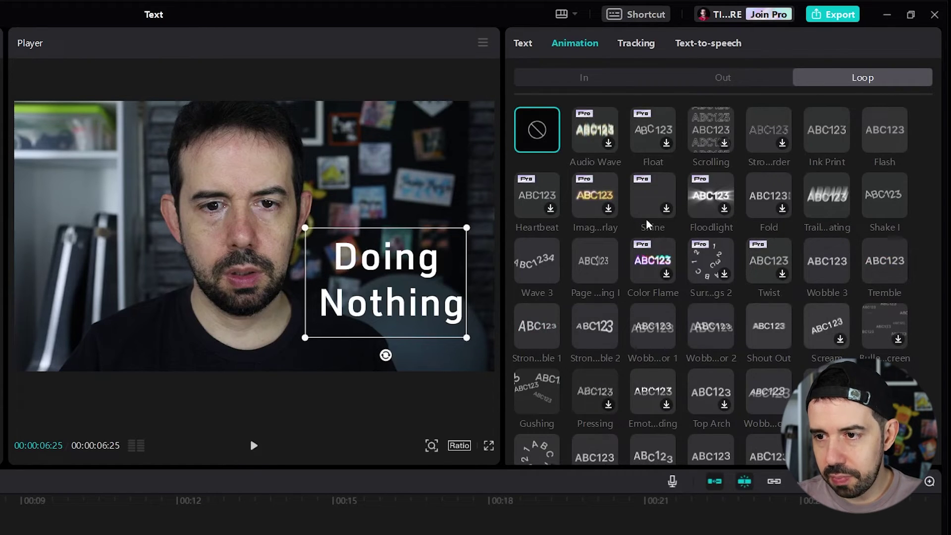
click(829, 192)
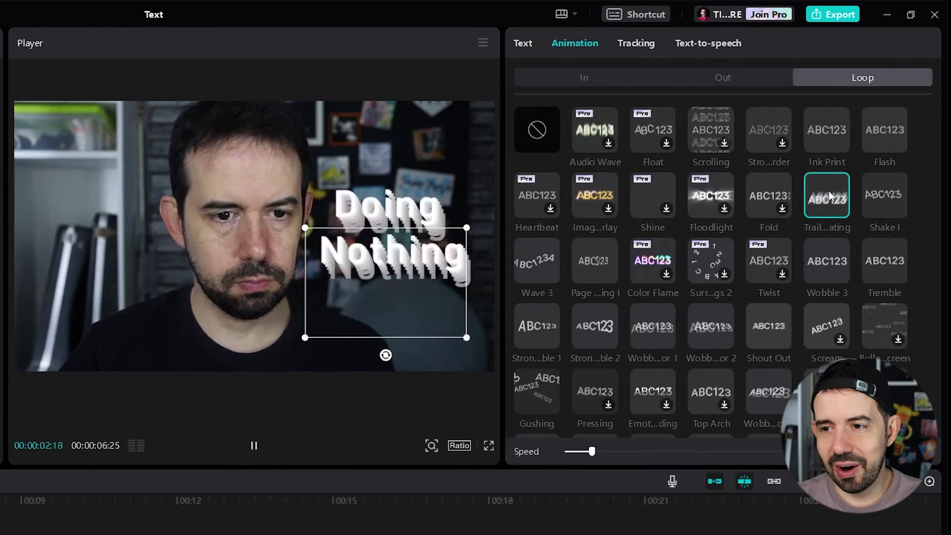
drag(591, 451, 656, 451)
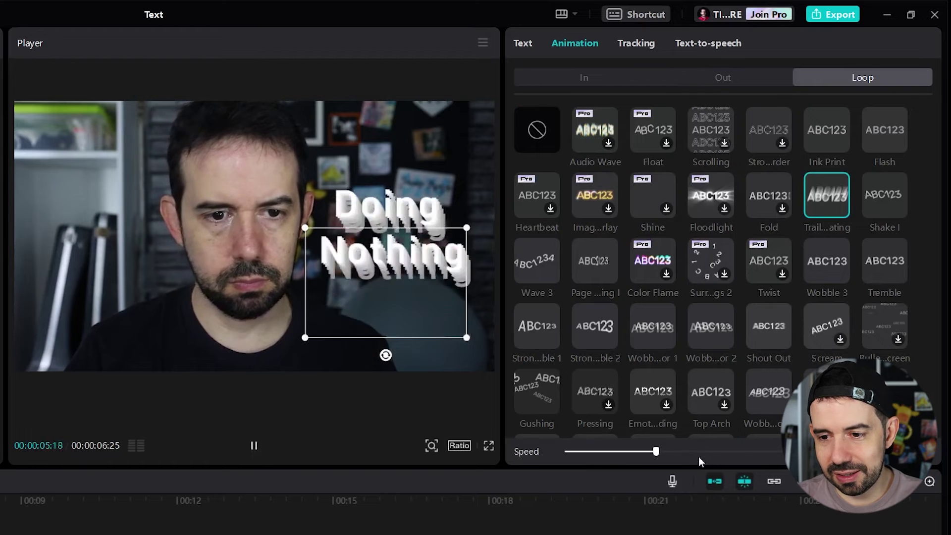
click(705, 455)
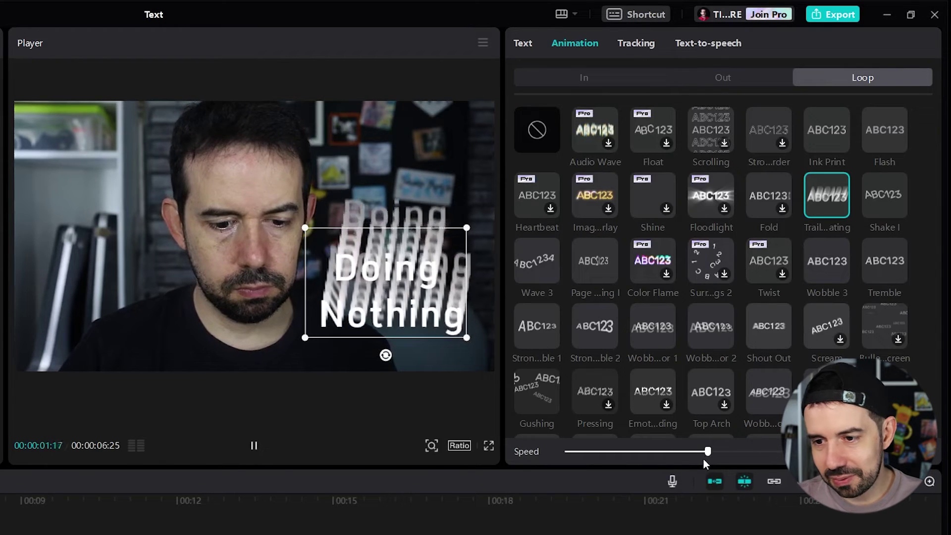
drag(710, 452, 817, 452)
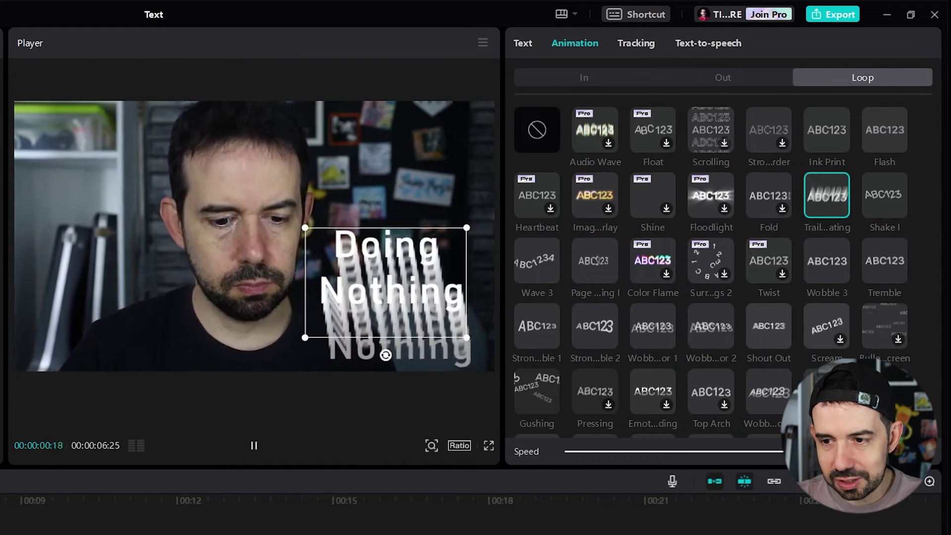
Try the Wave 3 loop animation, then set the loop back to None
scroll(759, 296, down, 1)
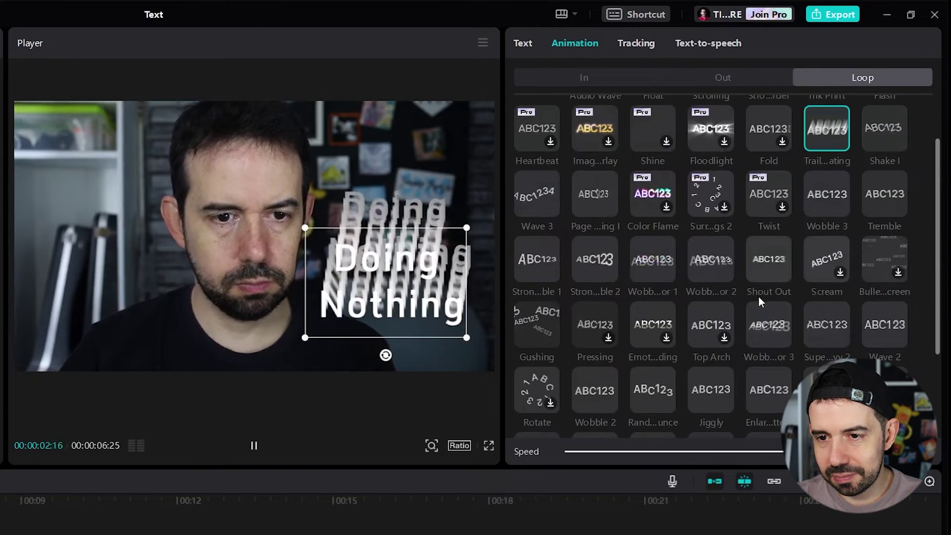
scroll(759, 297, down, 2)
scroll(759, 296, up, 2)
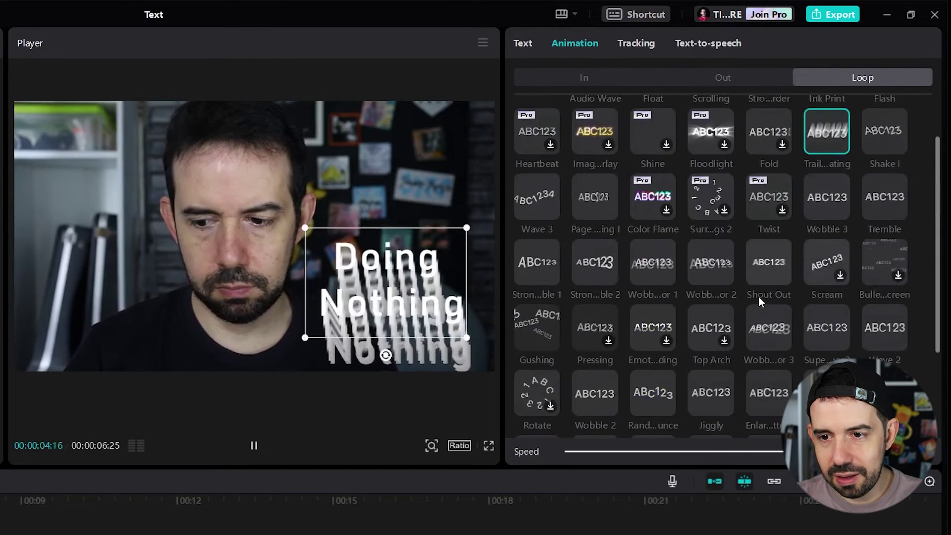
click(533, 200)
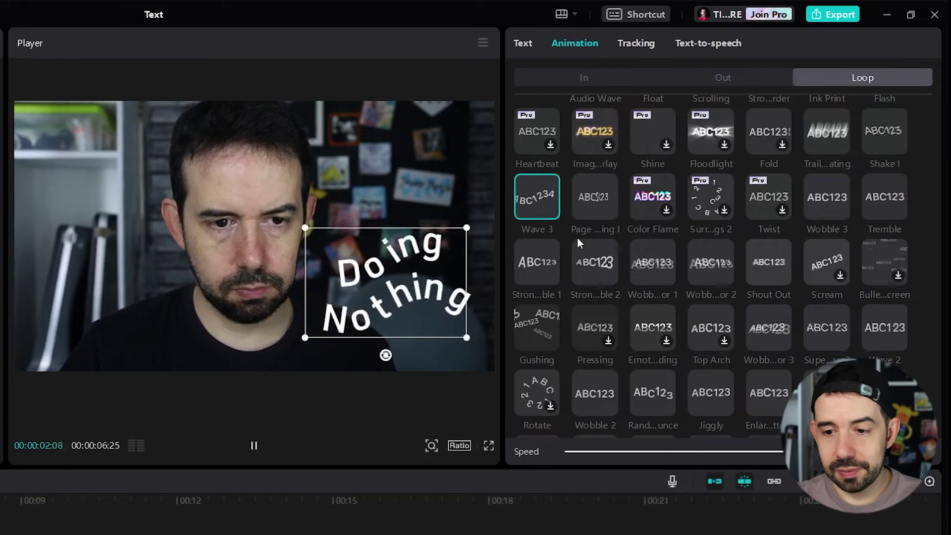
scroll(578, 236, up, 1)
click(538, 130)
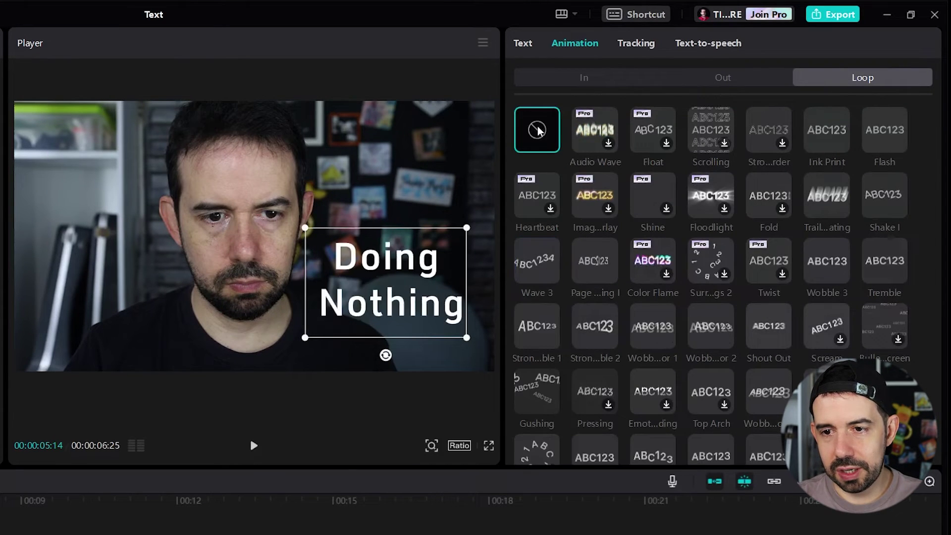
Turn on motion tracking for the Doing Nothing text with the tracking box over the face, then play back the result
click(638, 45)
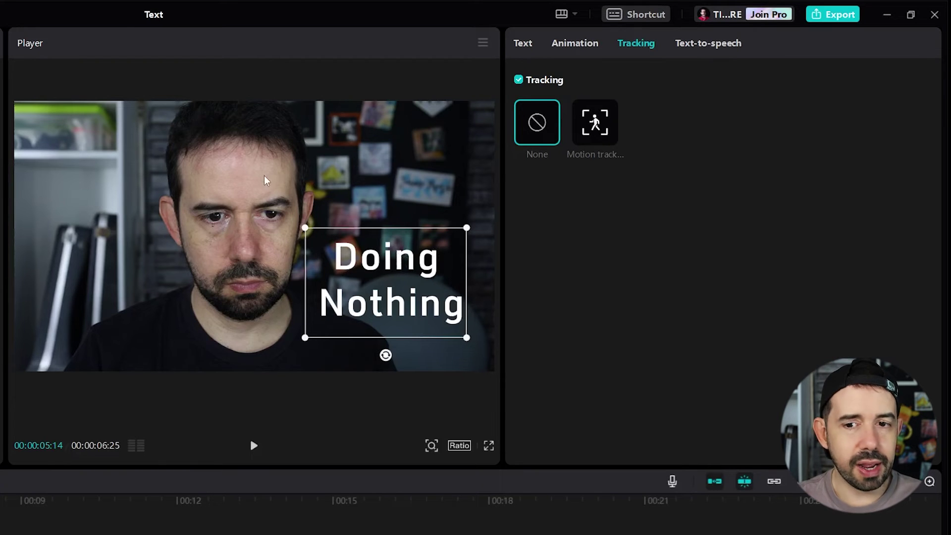
click(601, 132)
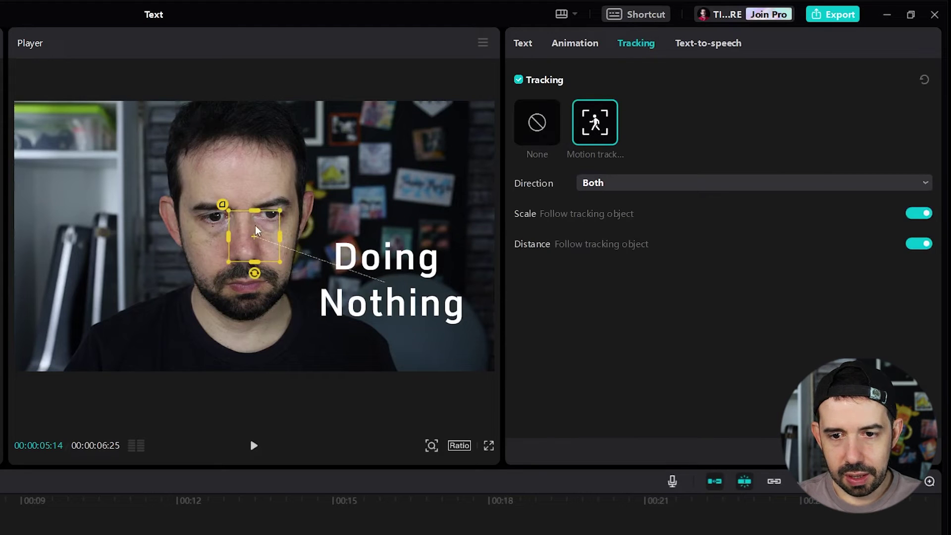
mouse_move(255, 225)
mouse_down()
mouse_move(177, 205)
mouse_move(204, 234)
mouse_move(227, 221)
mouse_move(243, 236)
mouse_up()
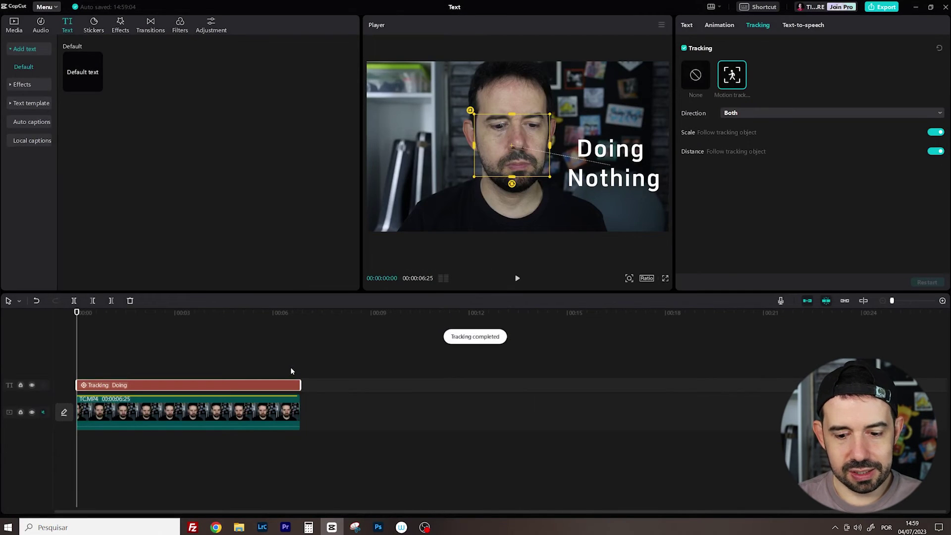
key(space)
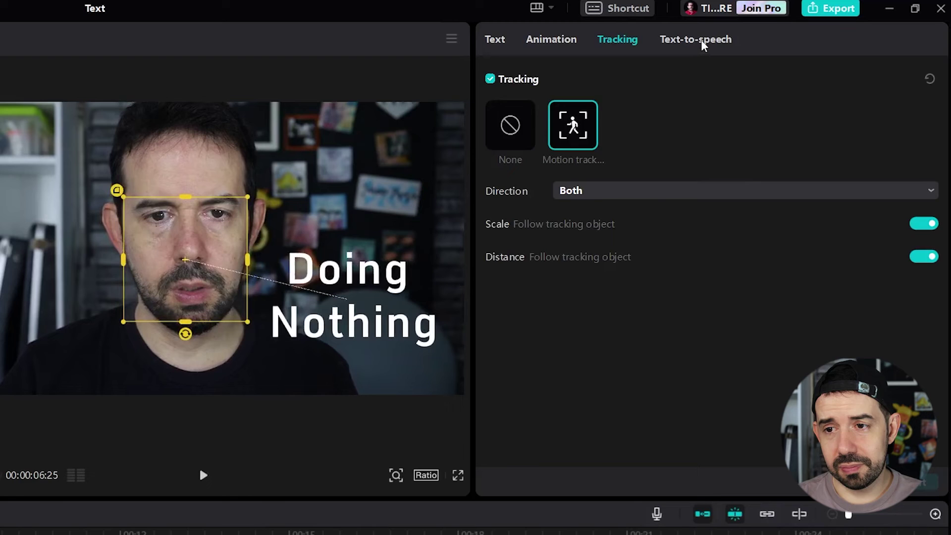
Generate an Energetic Male text-to-speech reading of the caption and play it back briefly
click(702, 45)
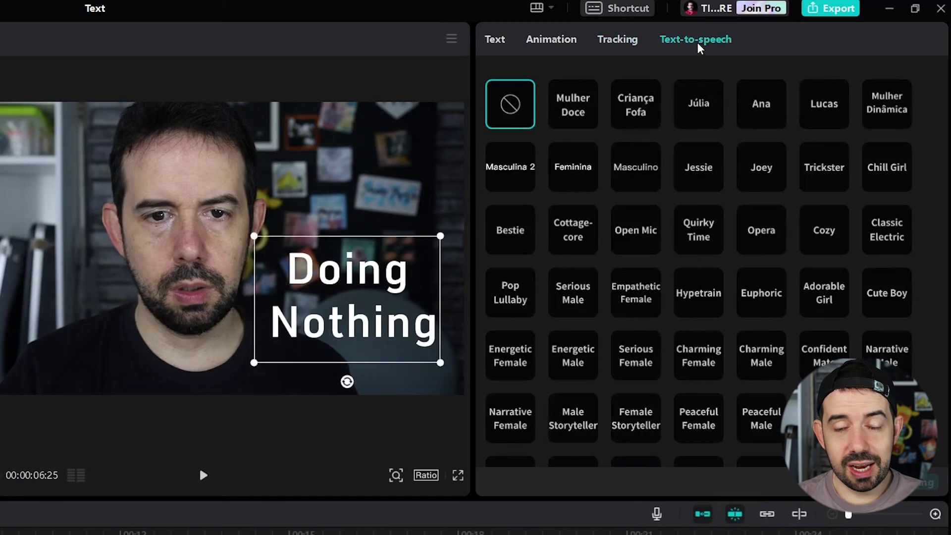
click(572, 358)
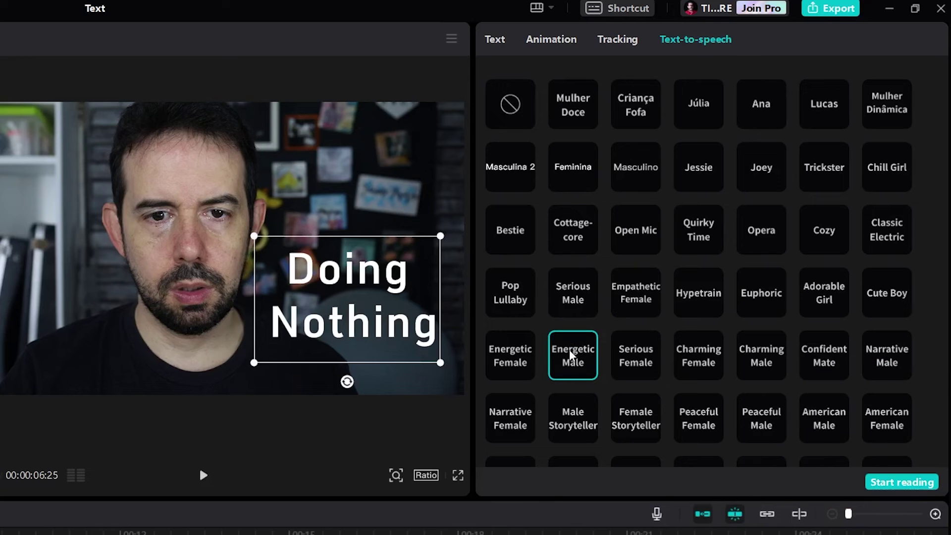
click(911, 484)
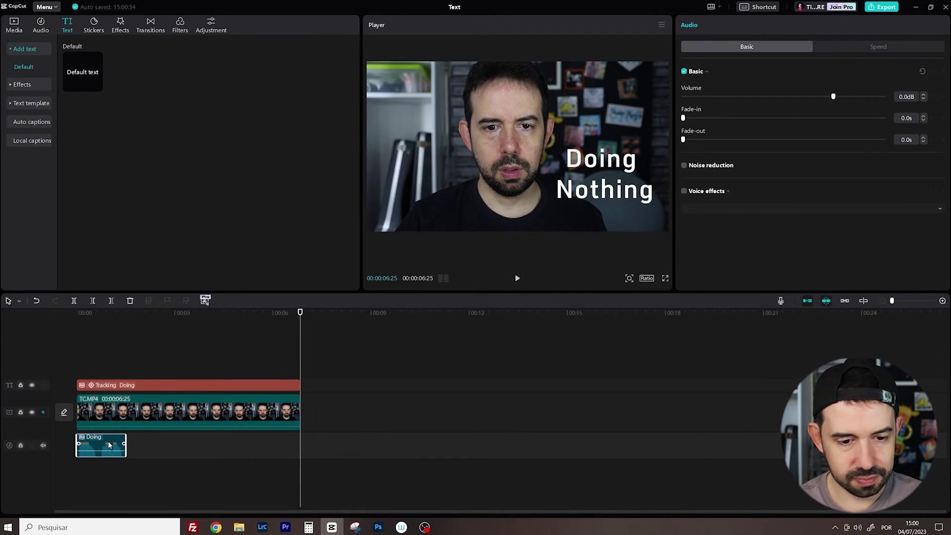
key(space)
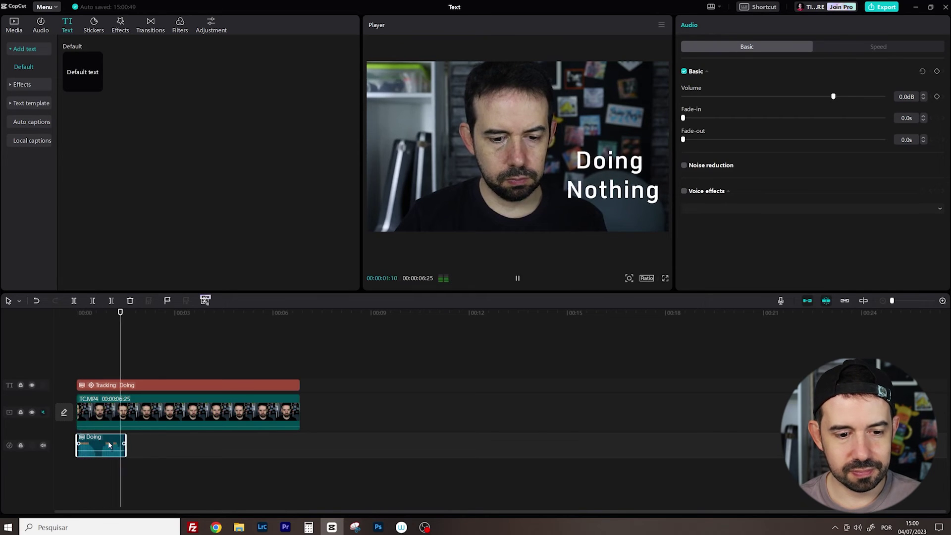
key(space)
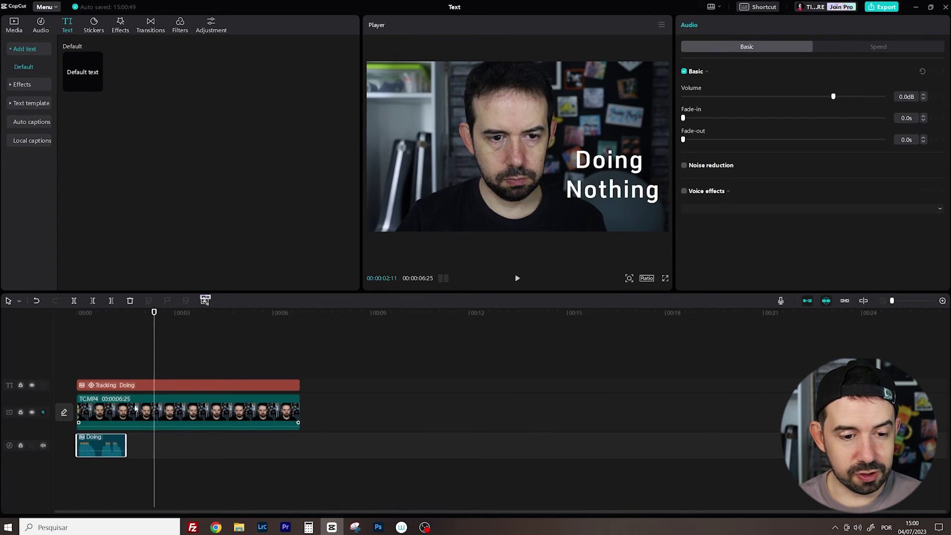
With the Doing Nothing clip selected, browse the Basic, Luminance and Multicolor effect styles, then show Text template
click(144, 386)
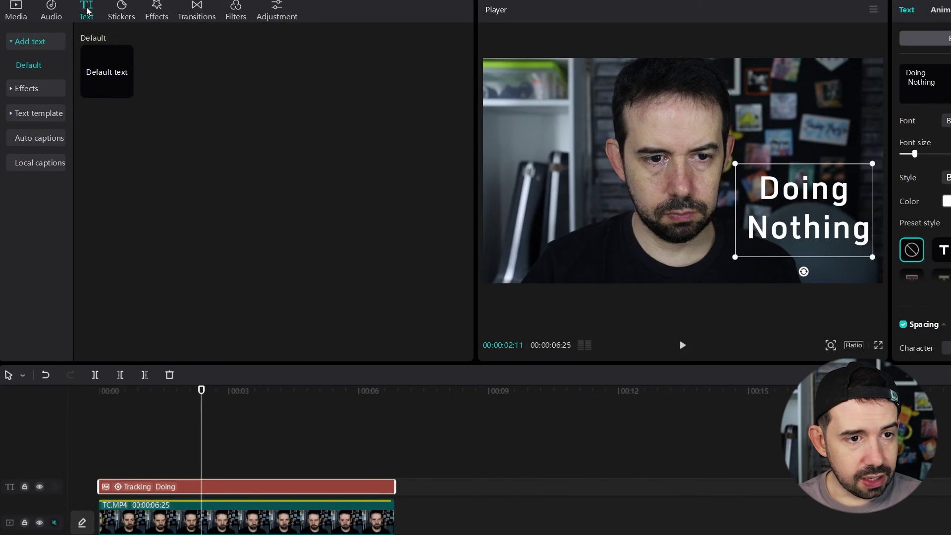
click(42, 89)
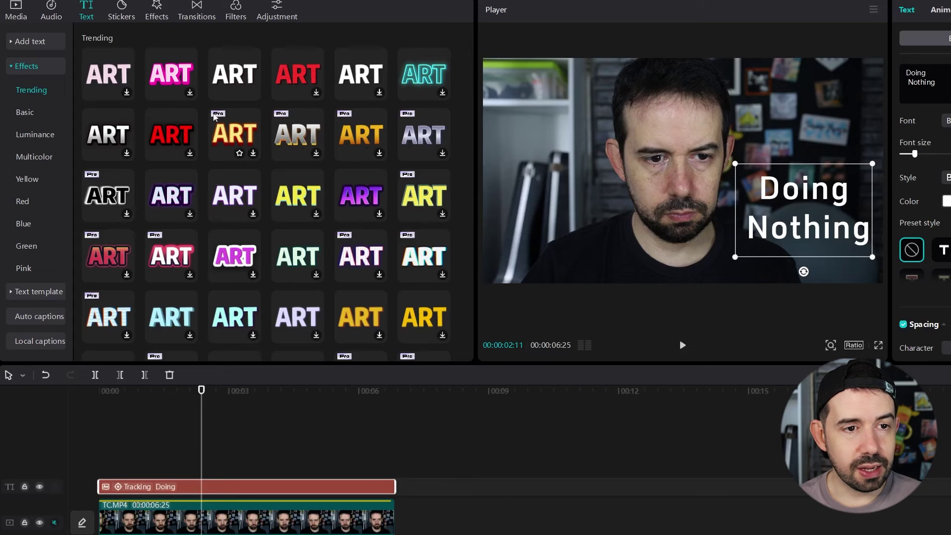
click(28, 112)
click(31, 134)
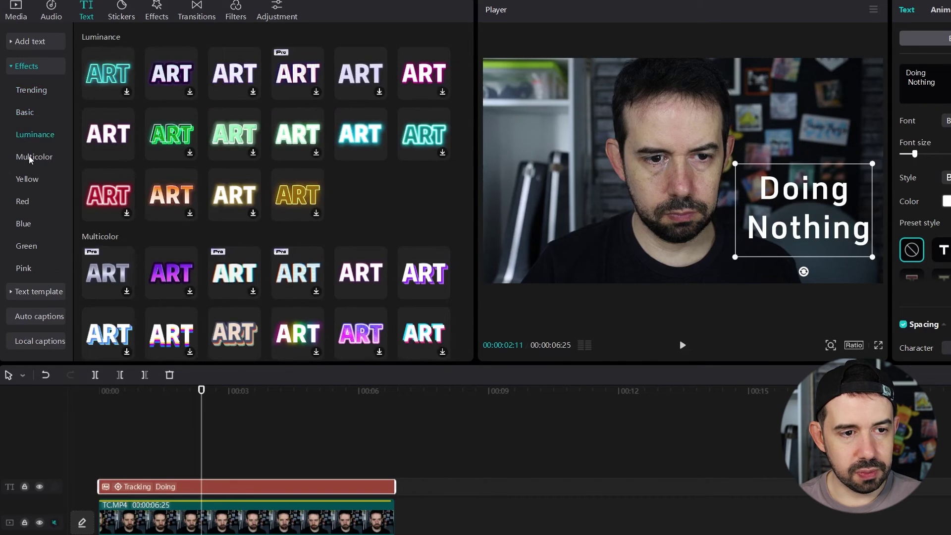
click(31, 158)
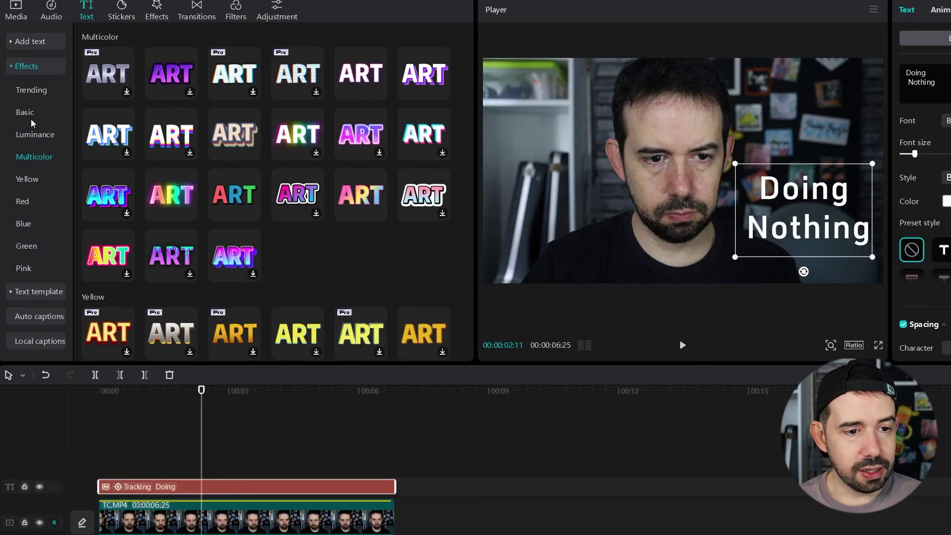
click(33, 292)
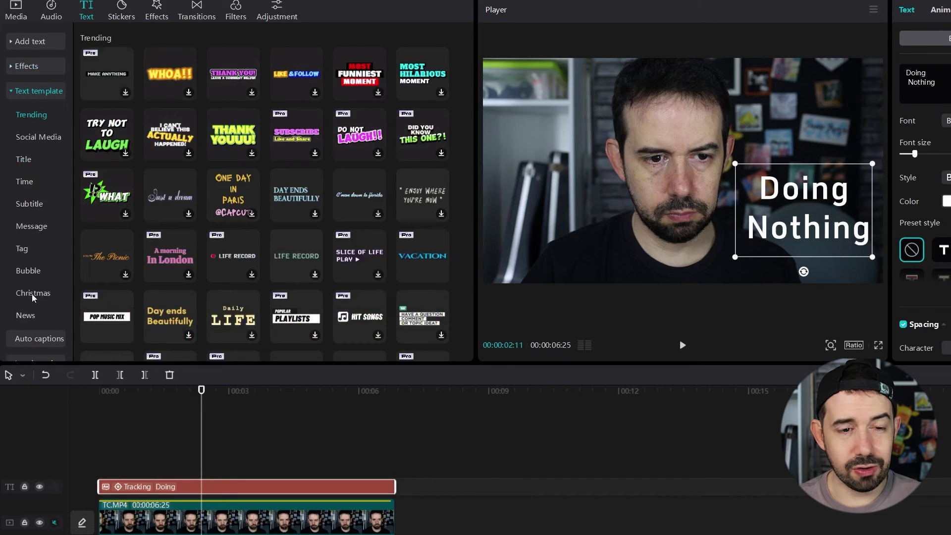
Add the WHOA!! text template to the timeline and extend it to the end of the video
click(161, 73)
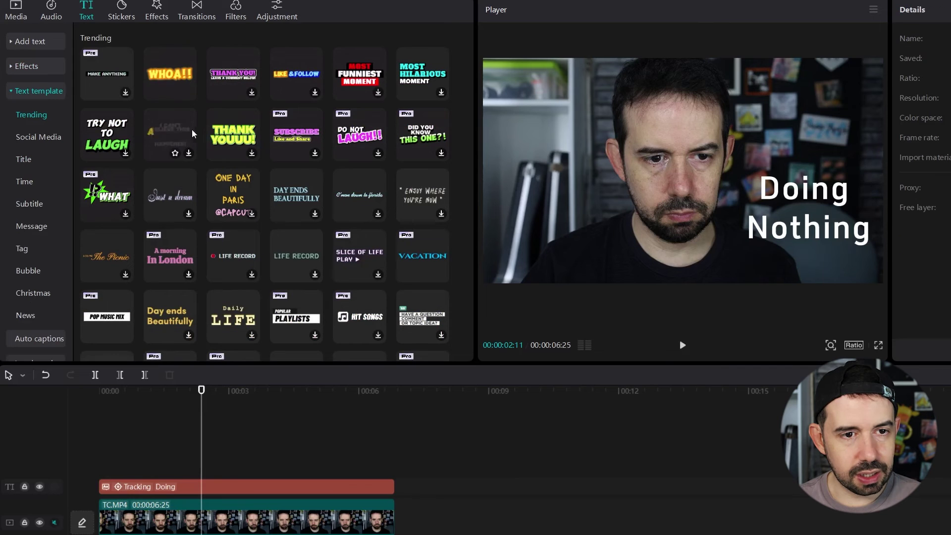
click(161, 73)
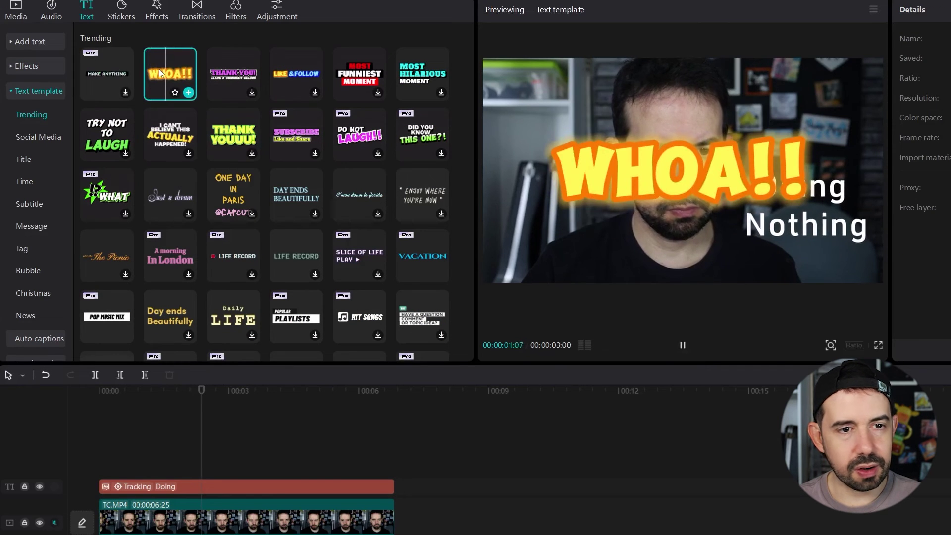
drag(161, 74, 102, 474)
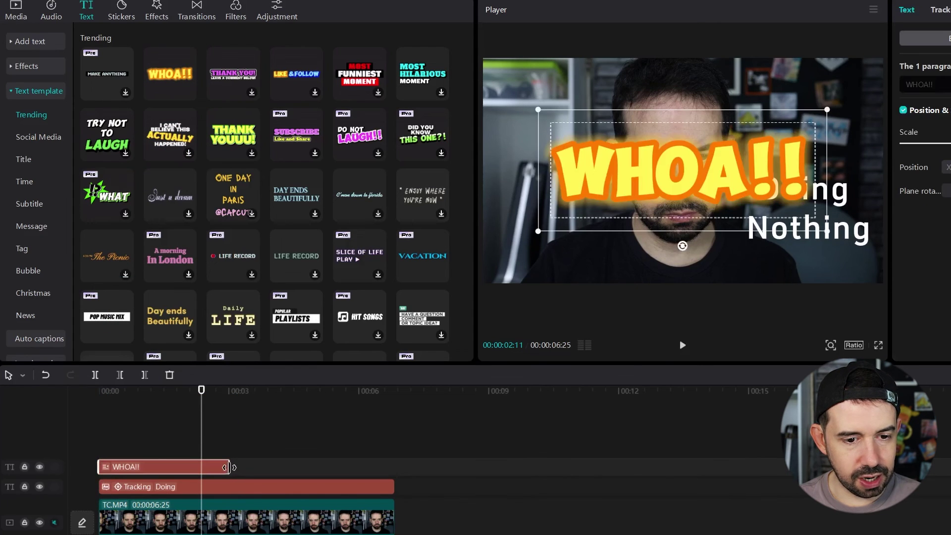
drag(229, 467, 396, 467)
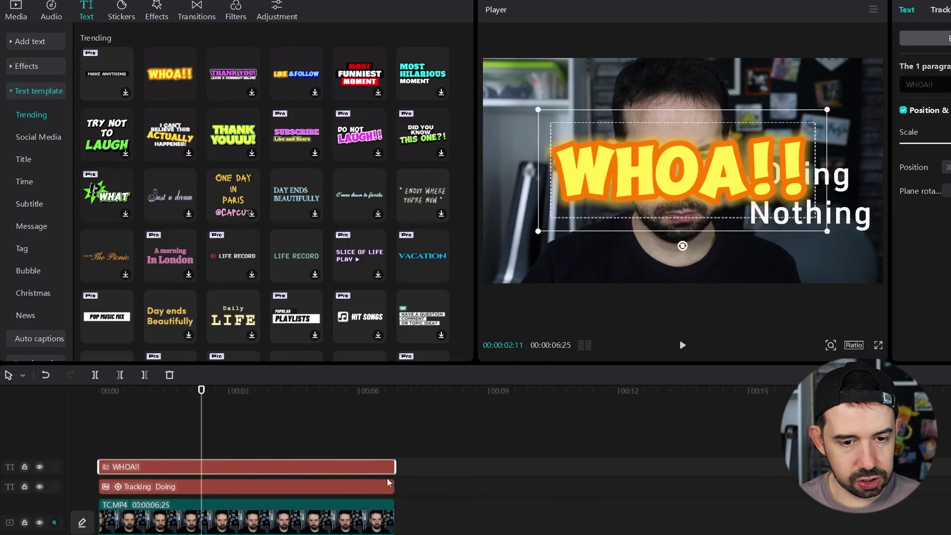
key(Up)
key(space)
key(space)
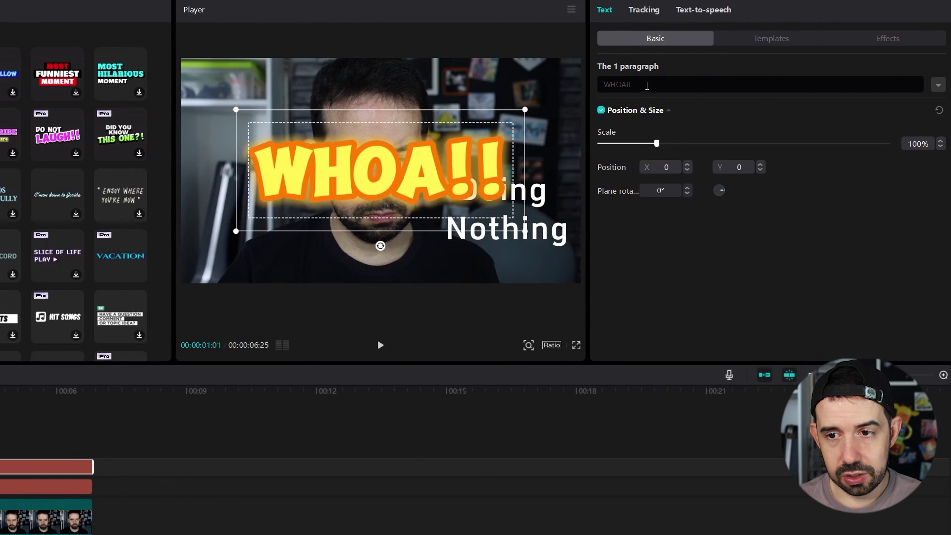
Retype the template title as 'Lazy', scale it to 54% and move it to the lower-left
key(ctrl+a)
key(BackSpace)
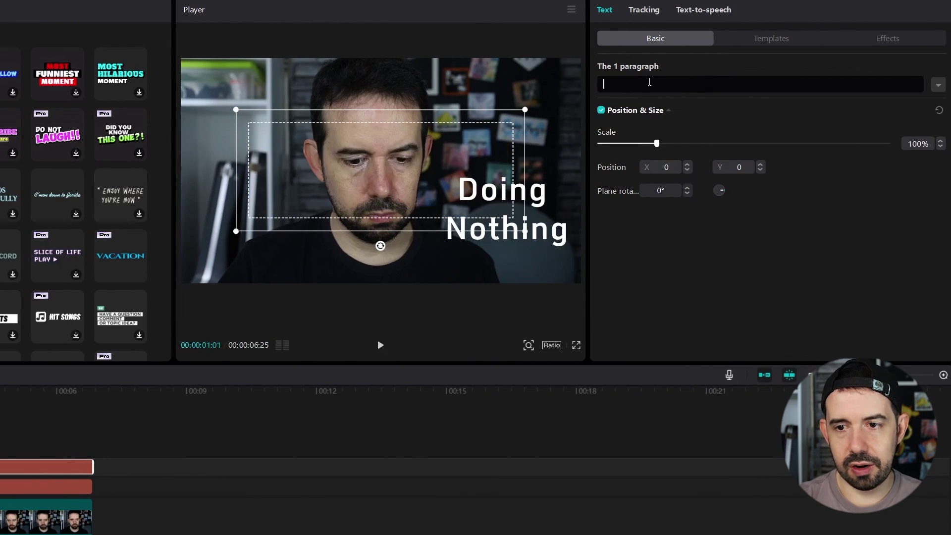
text(Lazy)
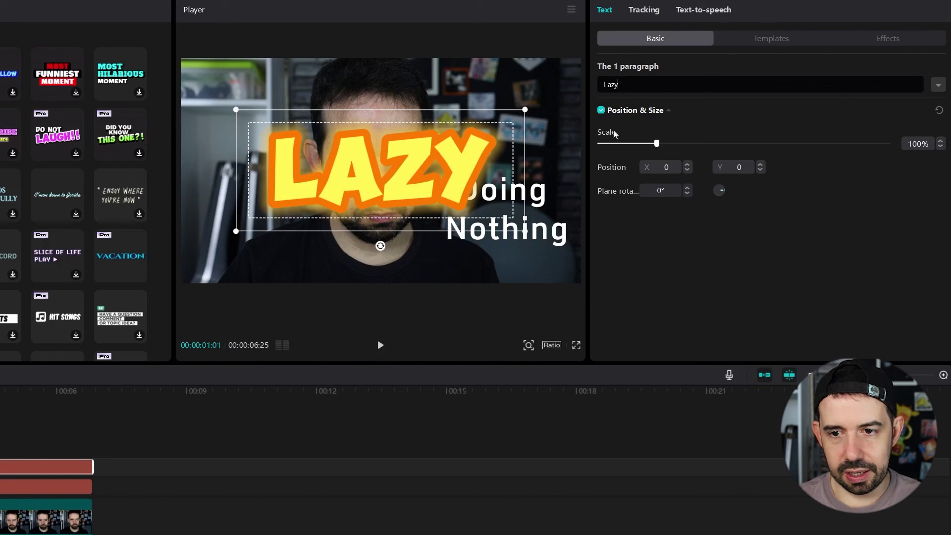
drag(525, 110, 479, 143)
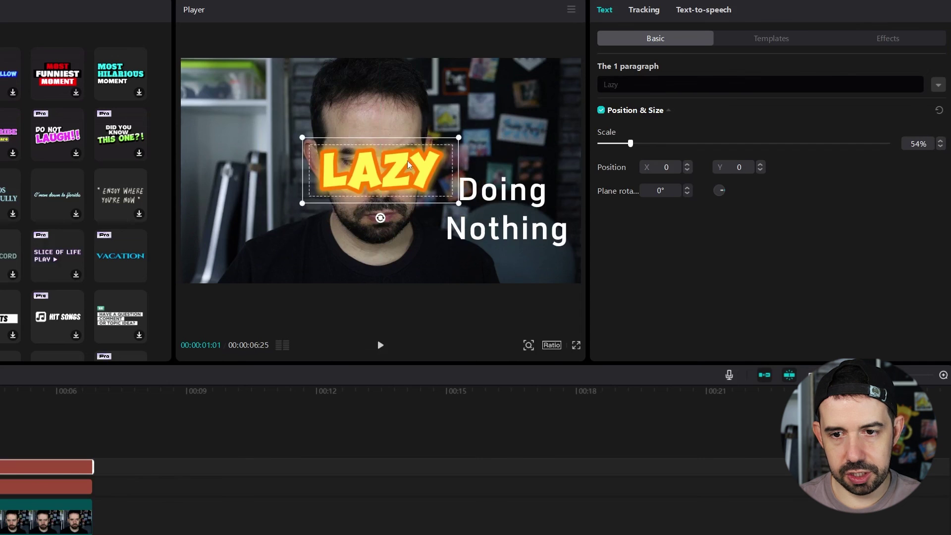
drag(408, 165, 272, 249)
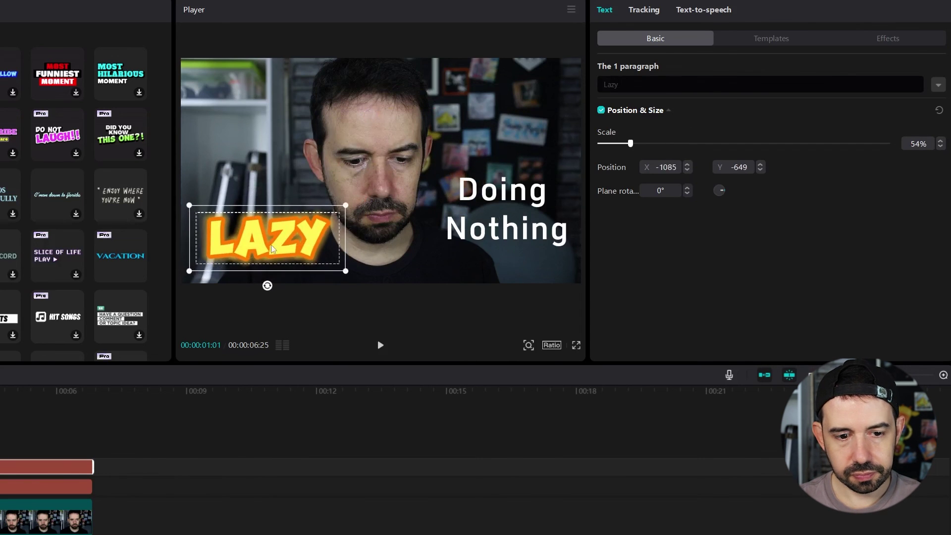
key(Escape)
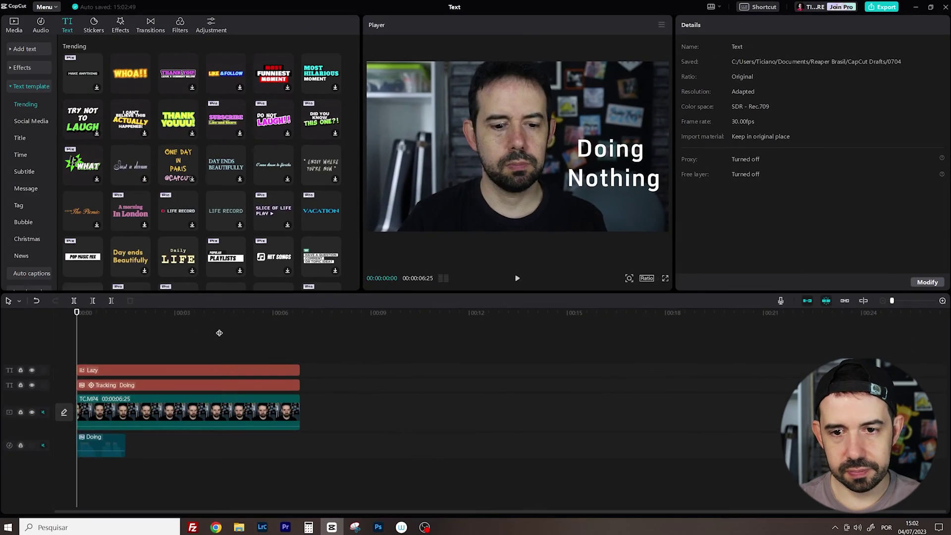
Play the project, then browse the Social Media, Title and Time template categories before Subtitle
key(space)
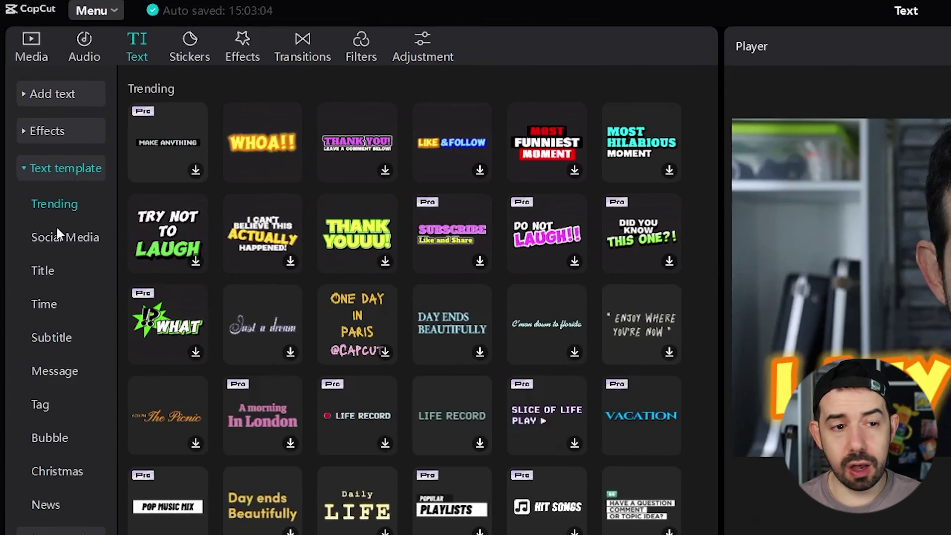
click(53, 243)
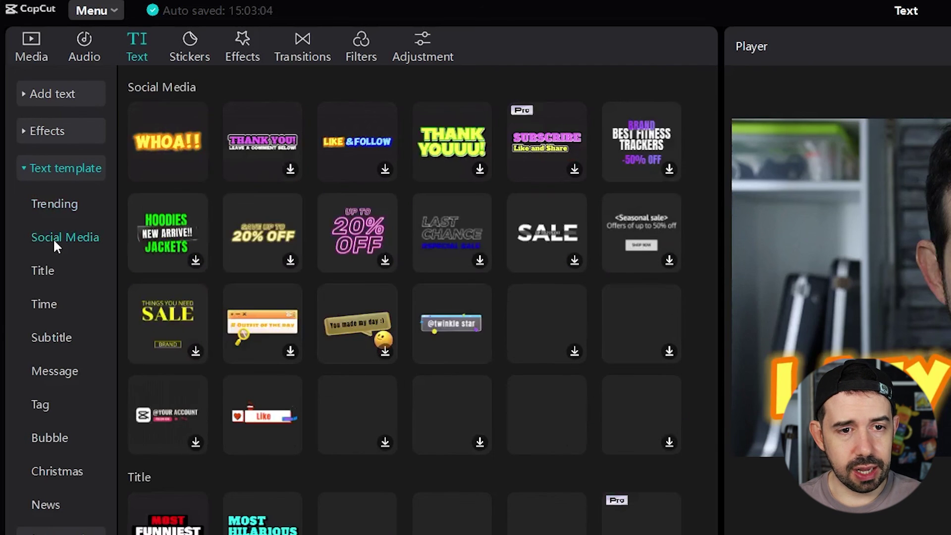
click(52, 271)
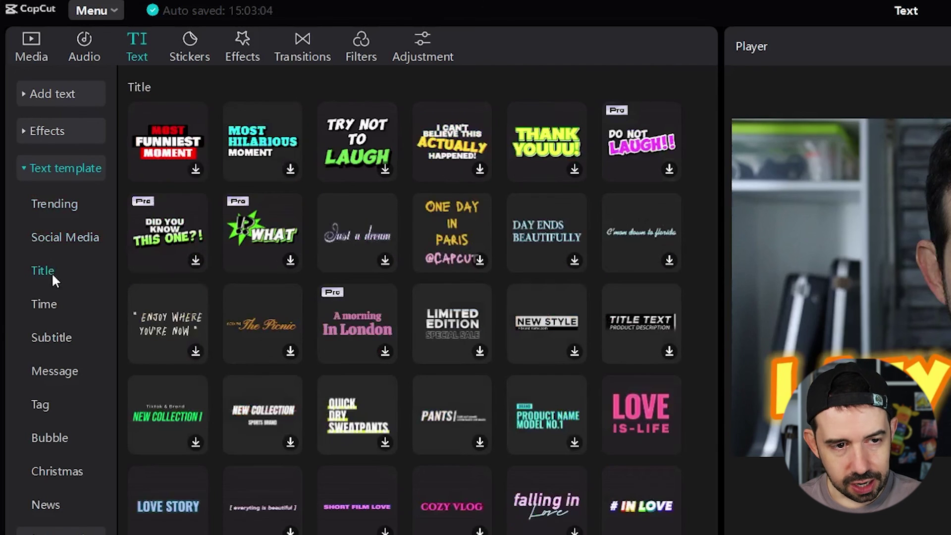
click(45, 303)
click(52, 340)
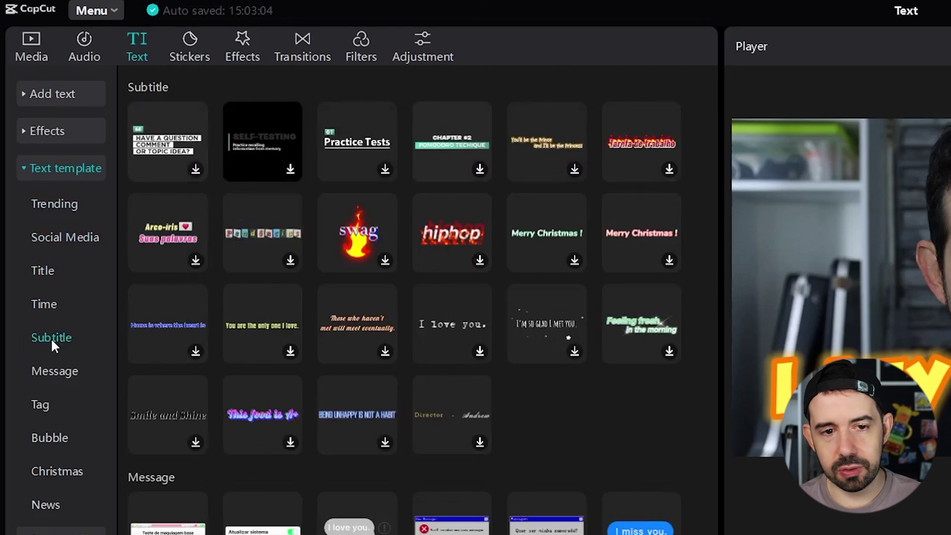